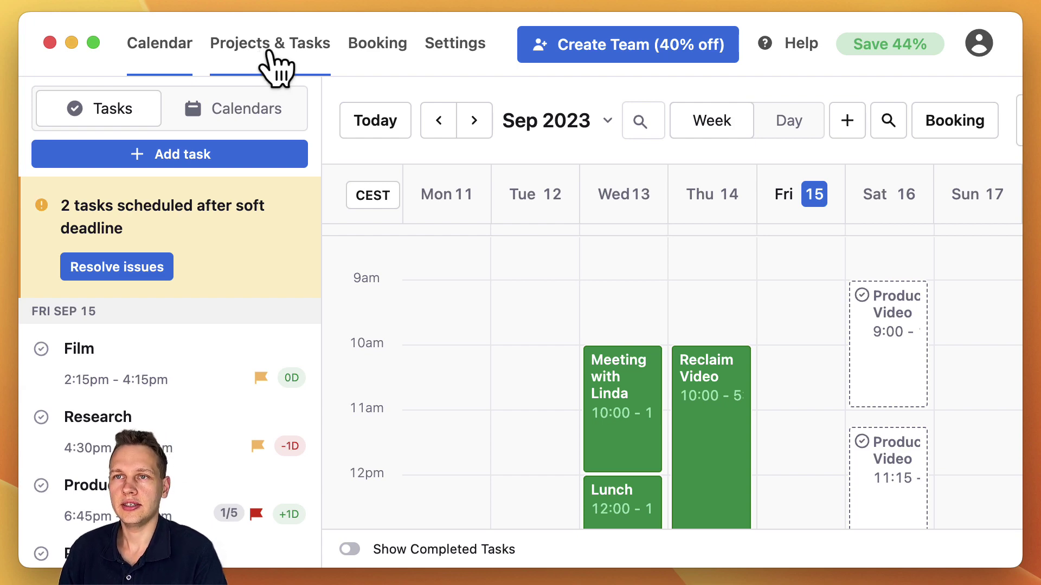
- Look through the Projects & Tasks page, the Booking page and the calendar account settings
click(276, 67)
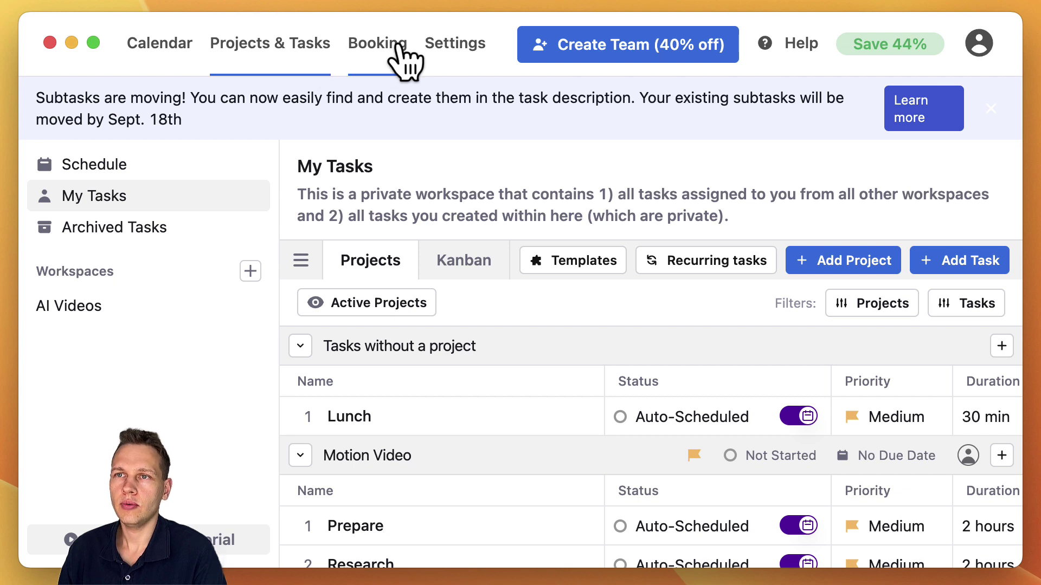
click(389, 58)
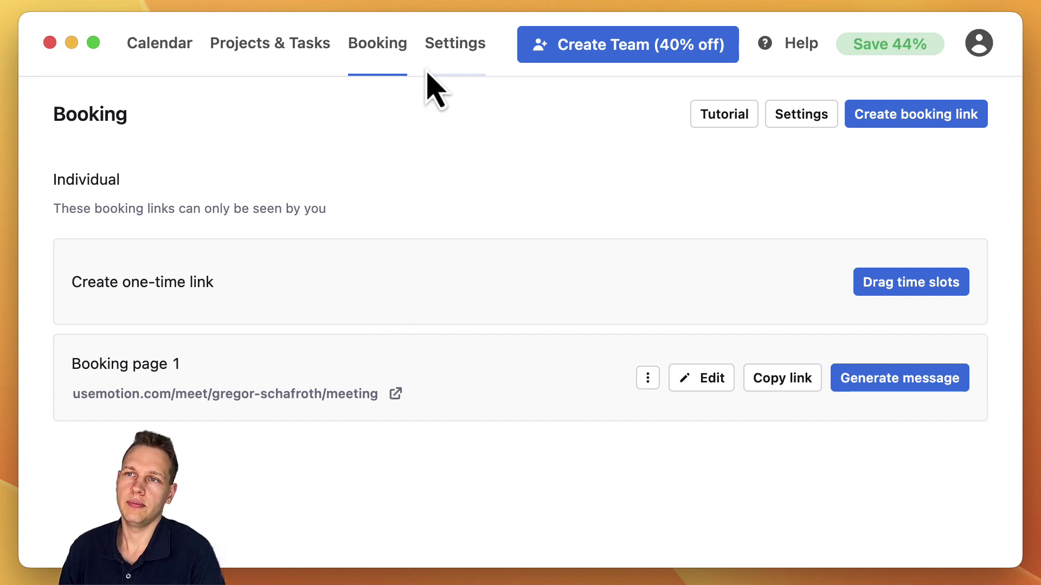
click(453, 54)
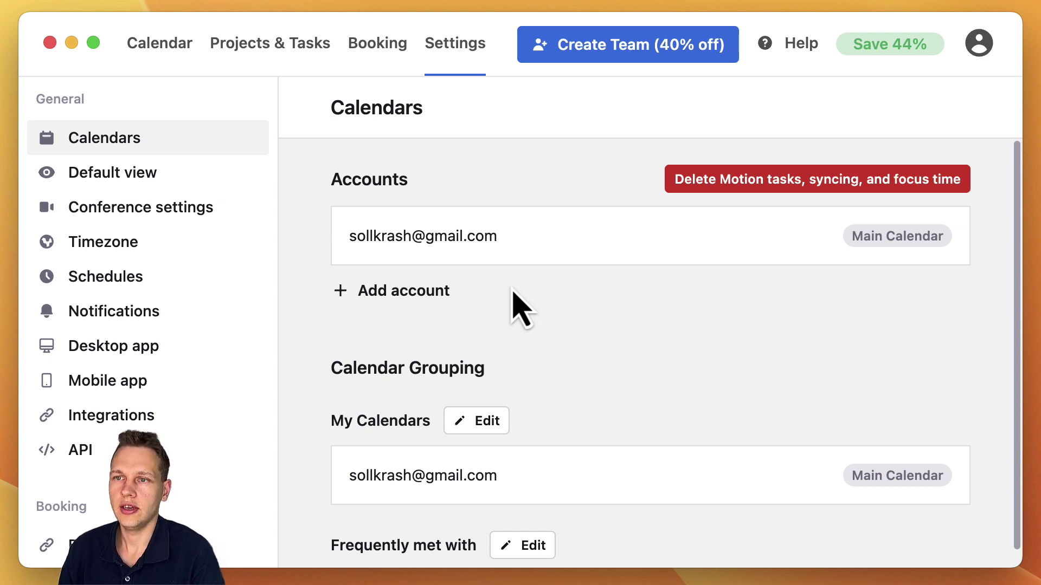
scroll(522, 346, down, 1)
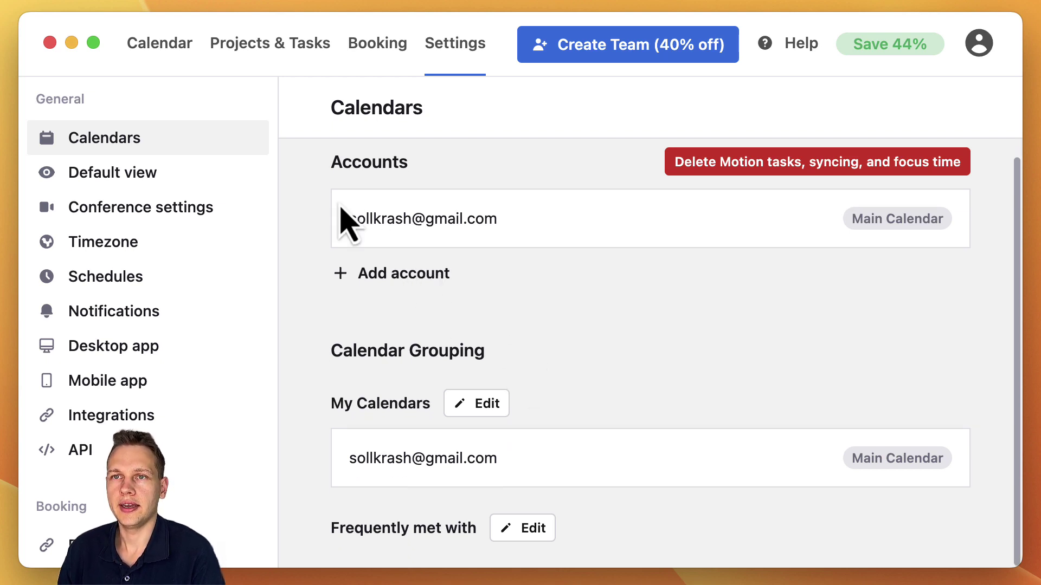
- Return to the calendar and review the week's events and auto-scheduled tasks, ending at Friday afternoon
click(153, 50)
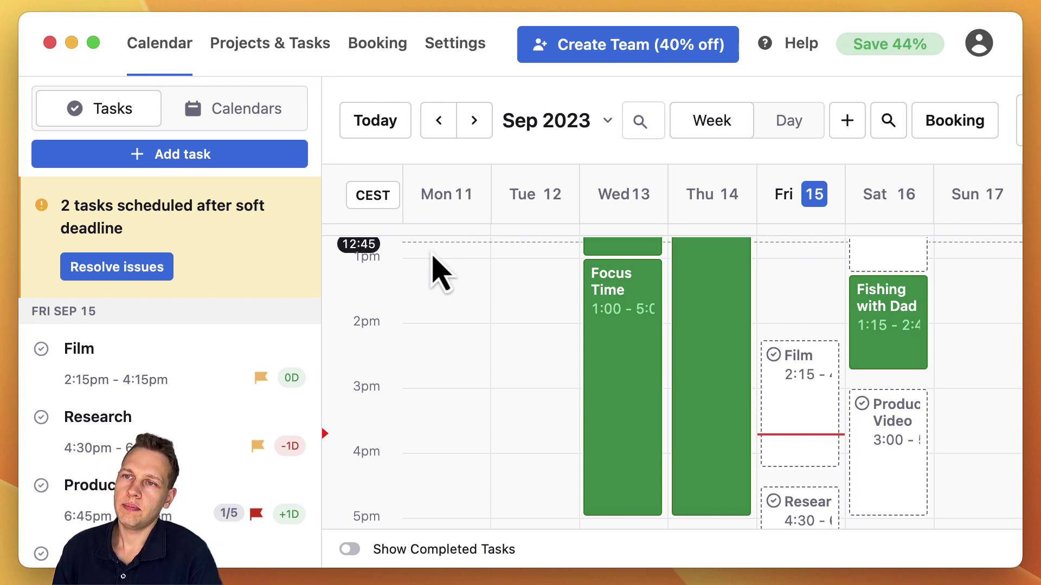
scroll(602, 342, up, 5)
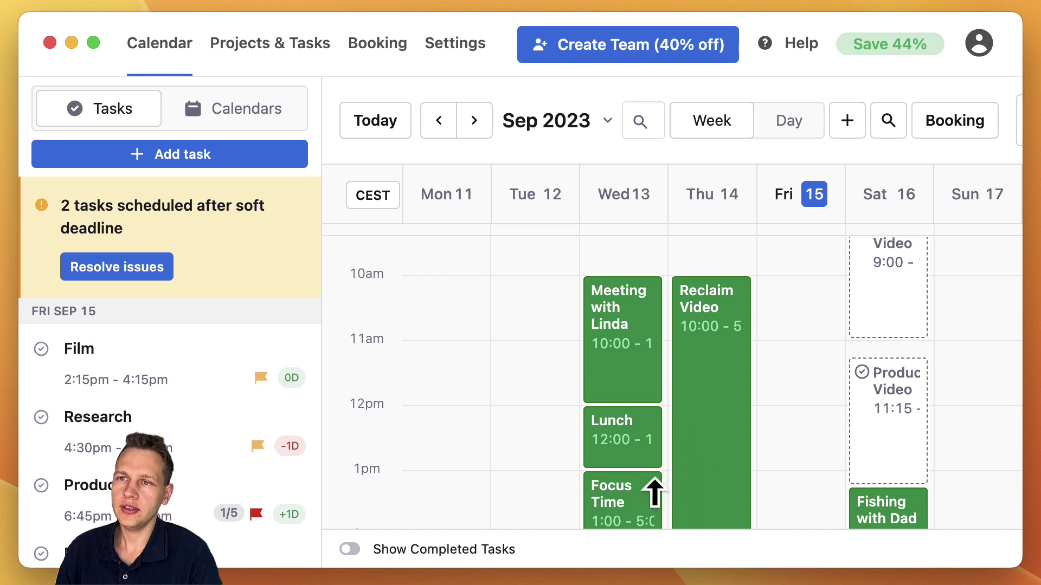
scroll(633, 486, down, 3)
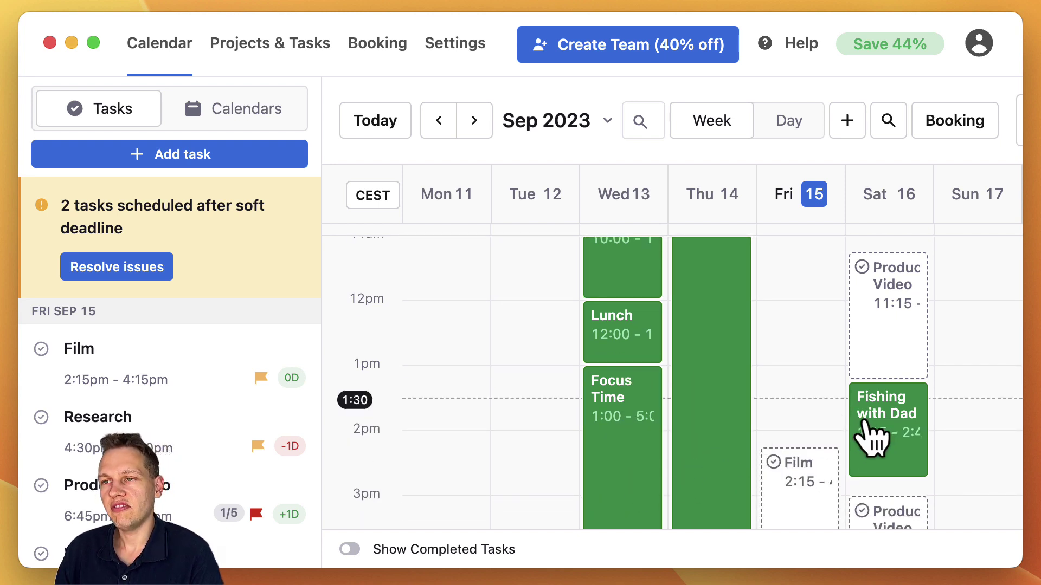
scroll(802, 376, up, 2)
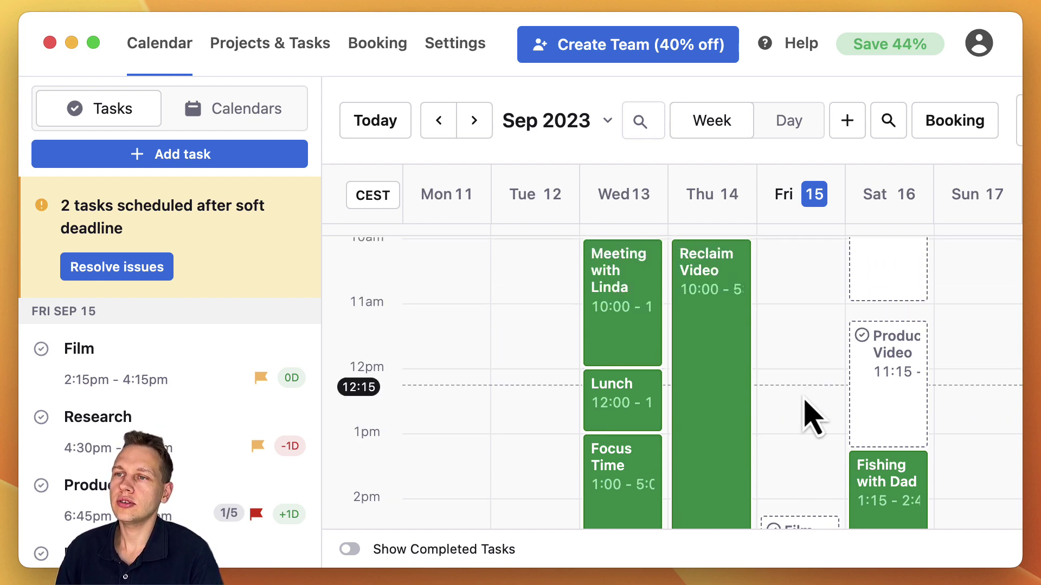
scroll(810, 417, down, 7)
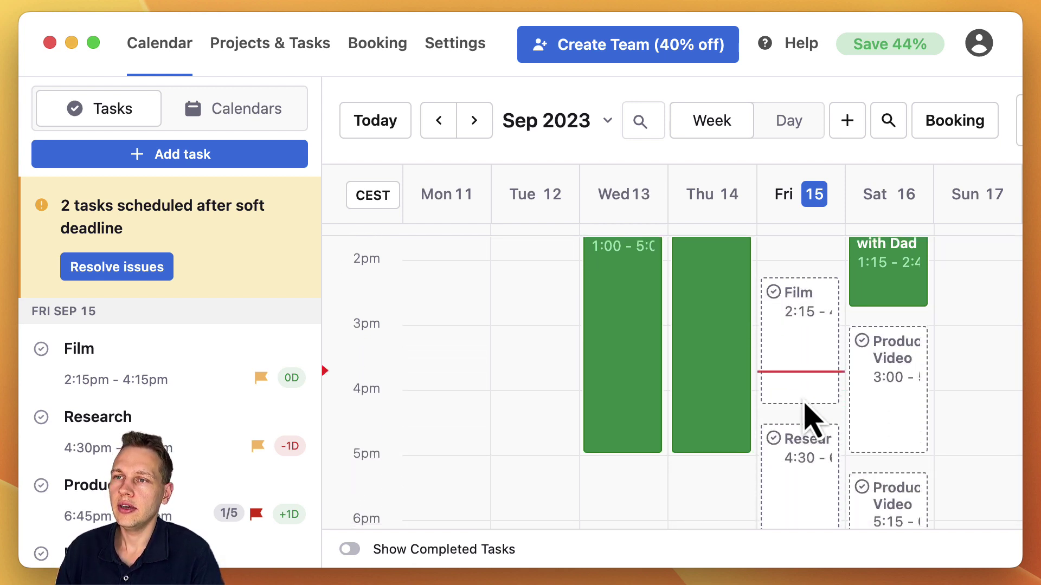
scroll(811, 417, down, 1)
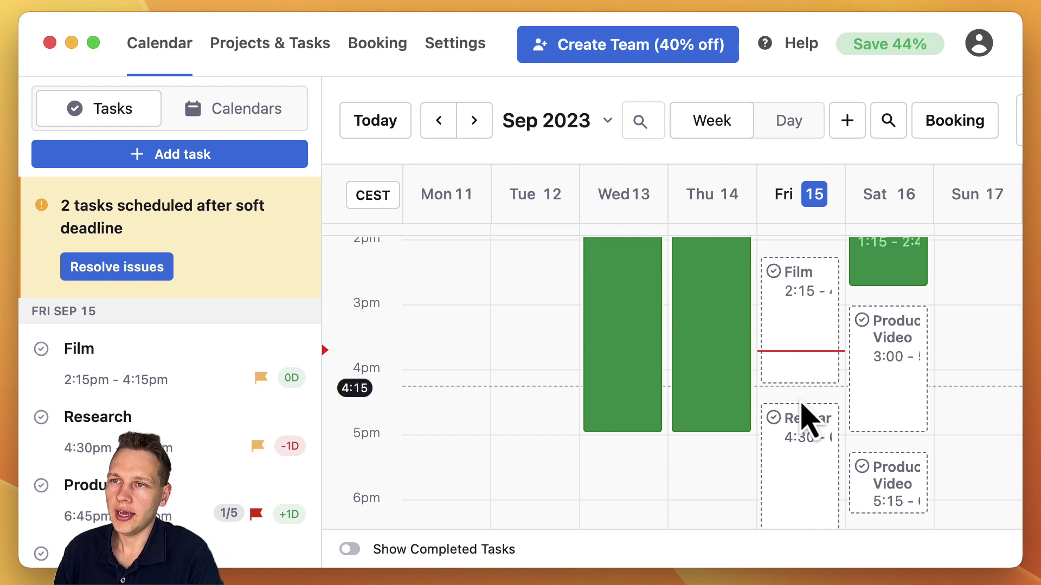
- Create a coffee event on Sep 15, 2023 from 4:15 PM to 5:00 PM, naming the guest in a correctly spelled title
drag(801, 403, 802, 441)
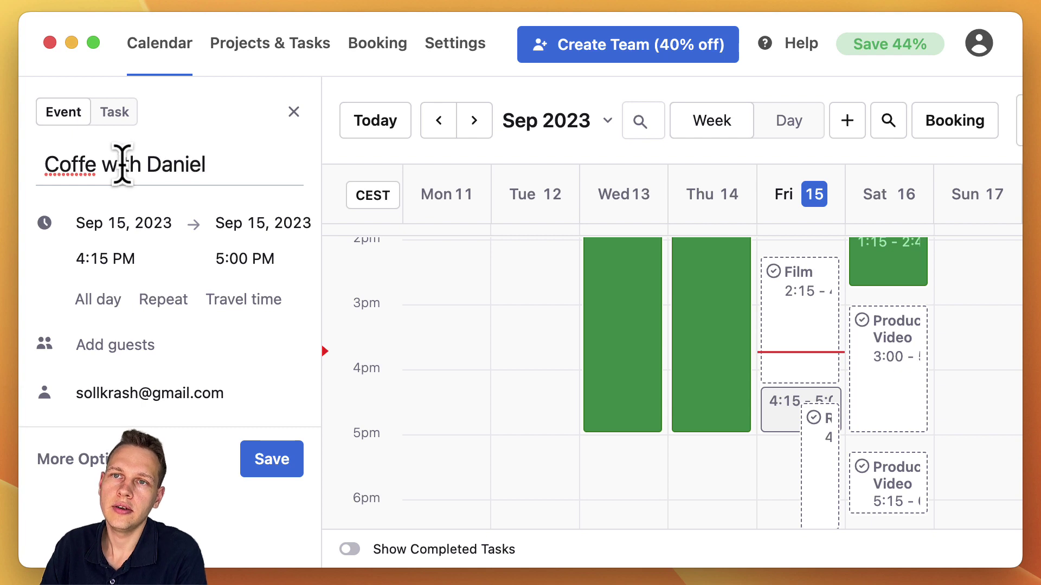
click(97, 164)
text(e)
click(271, 459)
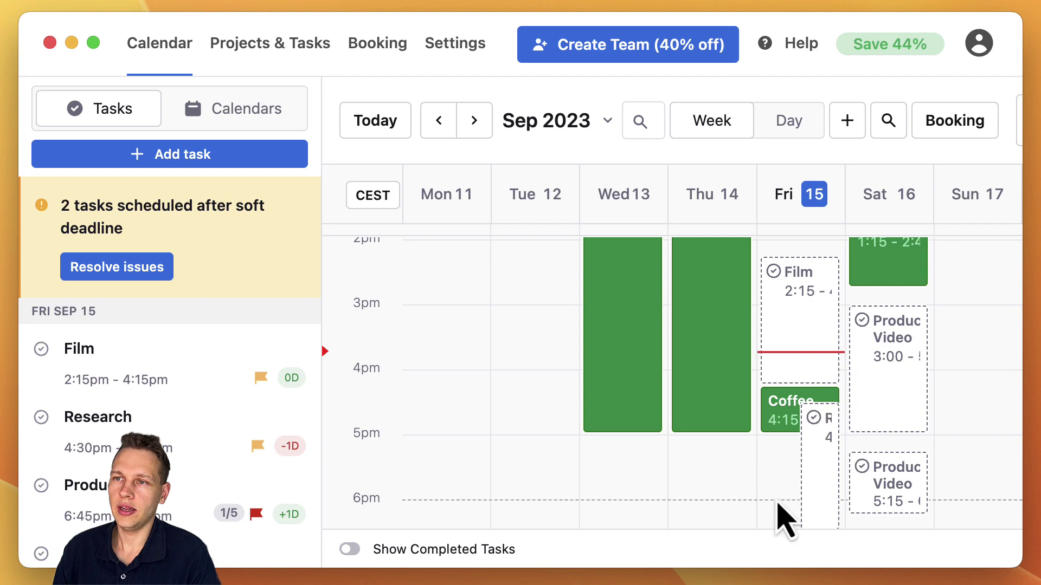
- Examine how the Friday and Saturday tasks are arranged around the new coffee event
scroll(786, 512, down, 3)
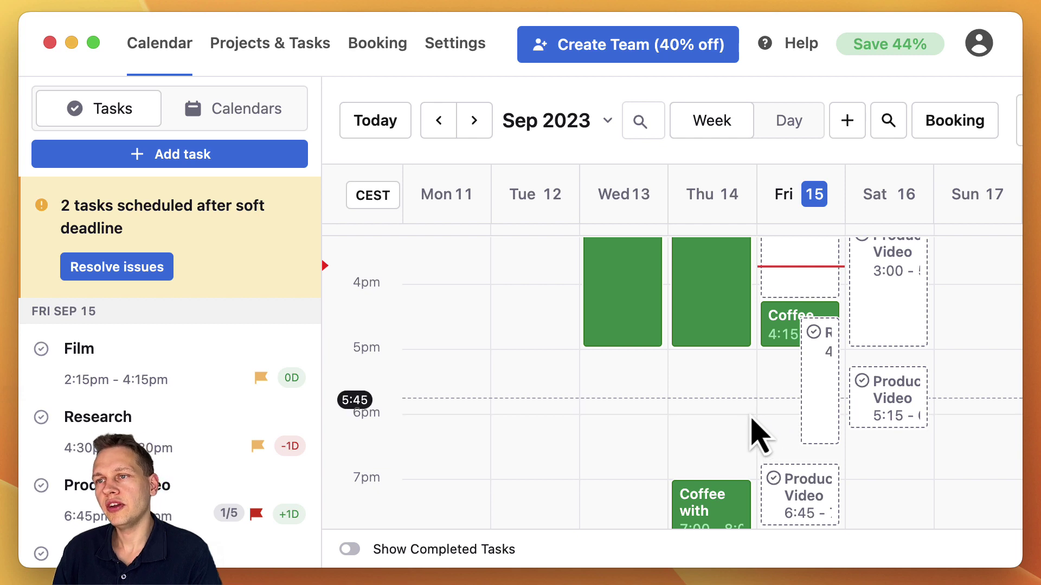
drag(824, 411, 769, 418)
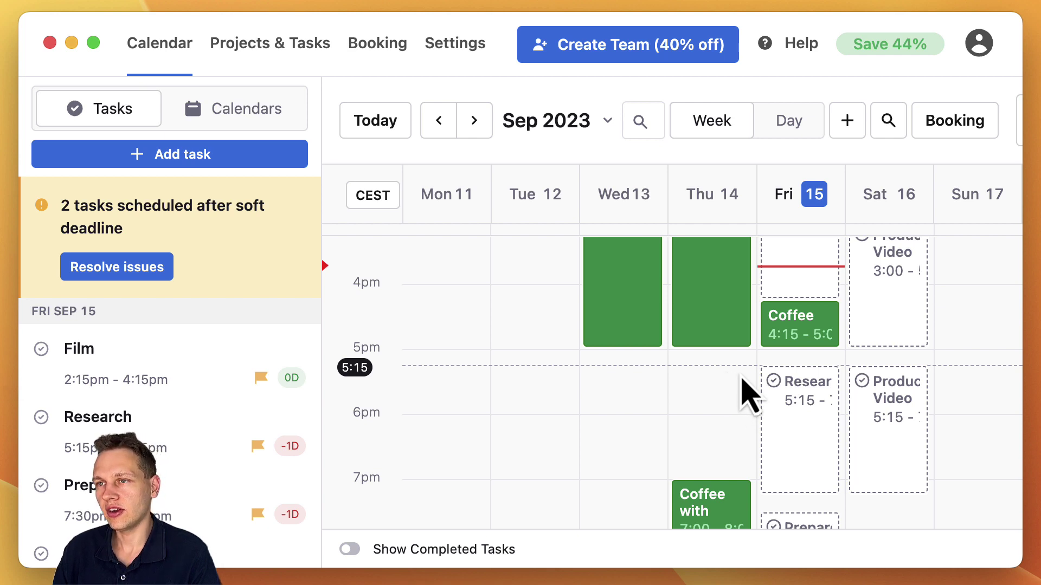
scroll(918, 377, up, 3)
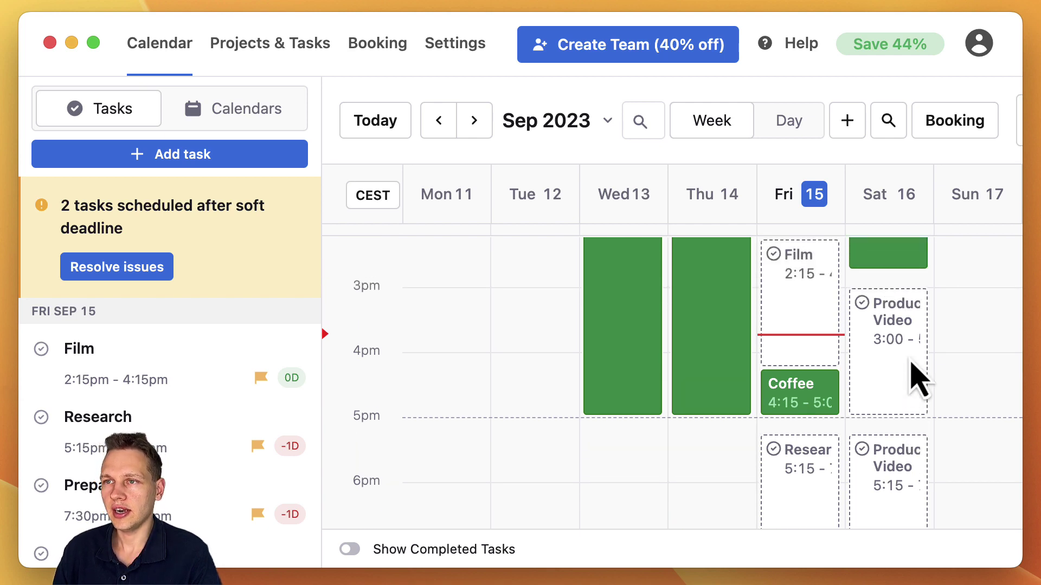
scroll(912, 365, up, 8)
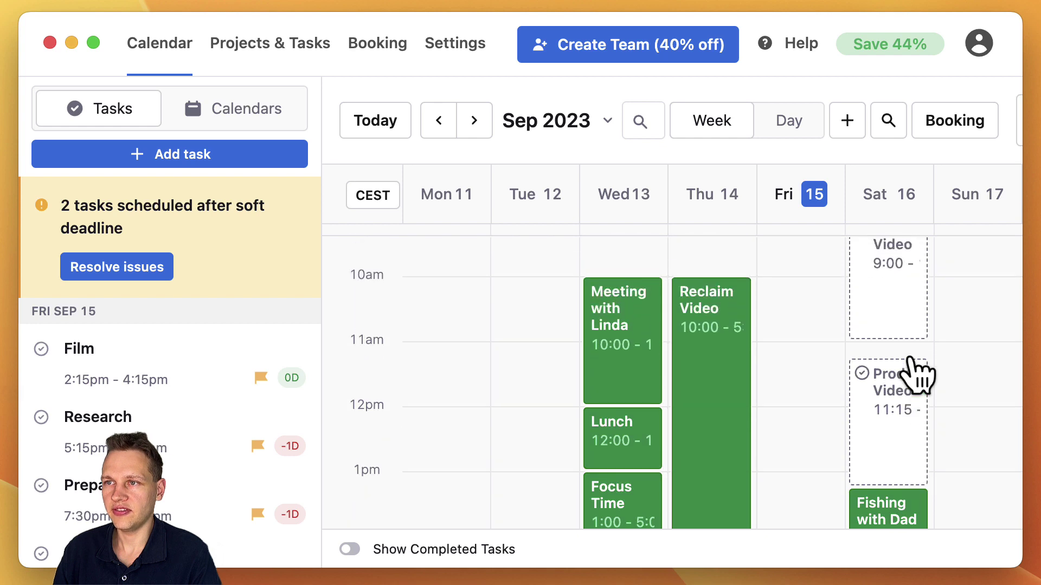
scroll(916, 376, down, 8)
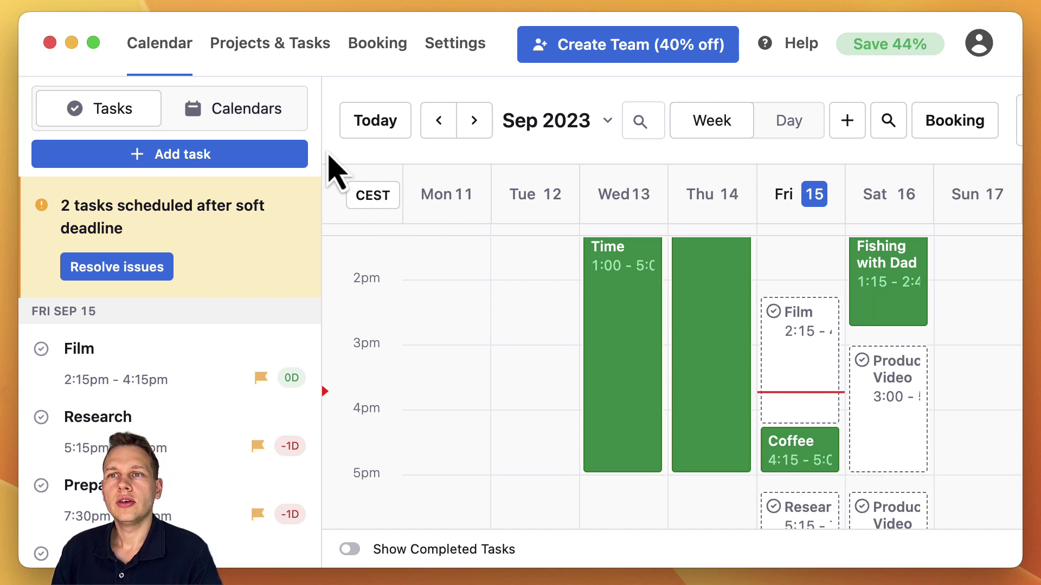
- Open My Tasks and review its project list, as well as the Kanban board grouped by priority
click(265, 55)
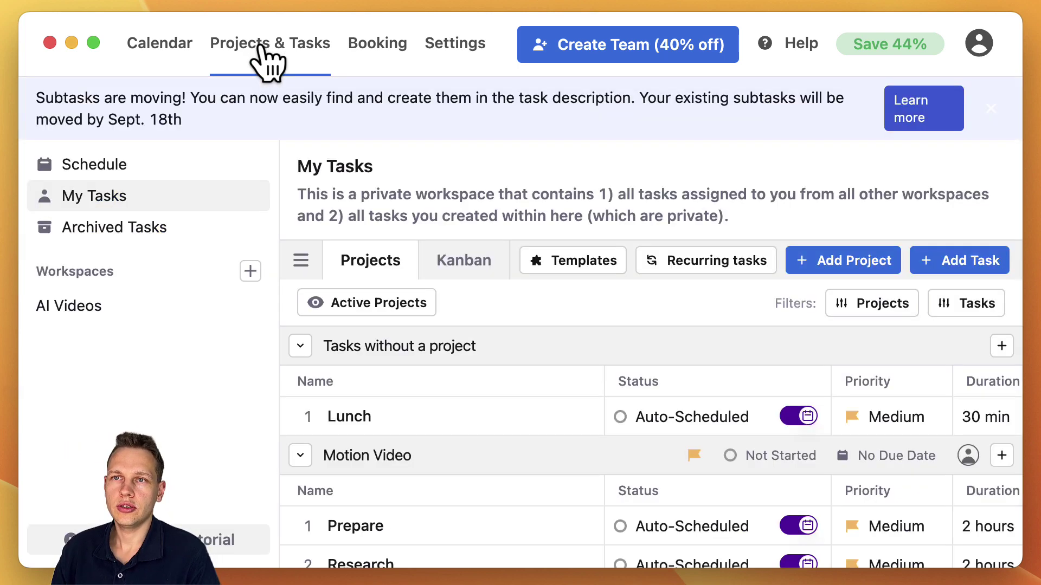
scroll(535, 433, down, 3)
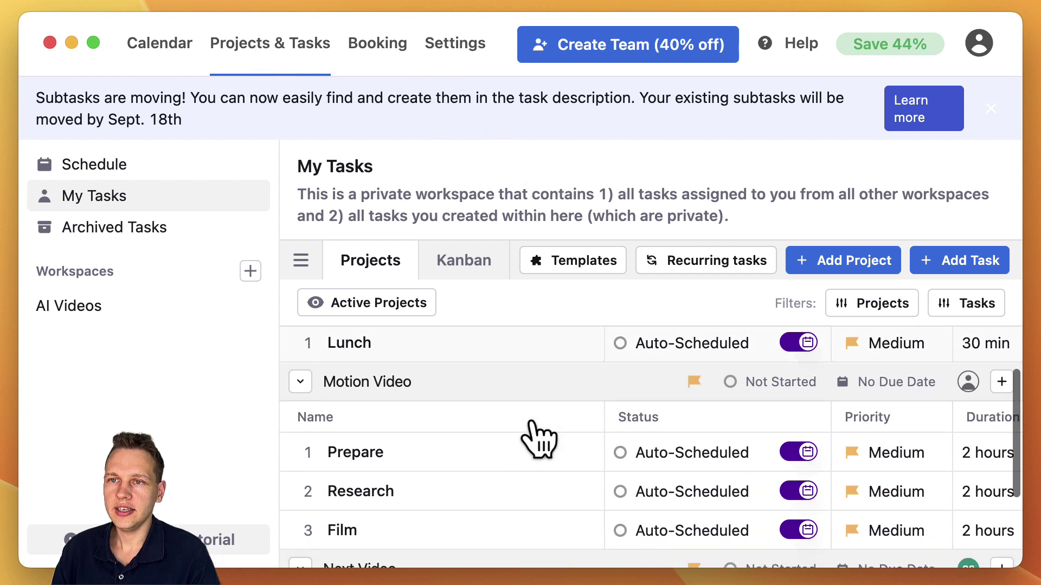
click(470, 264)
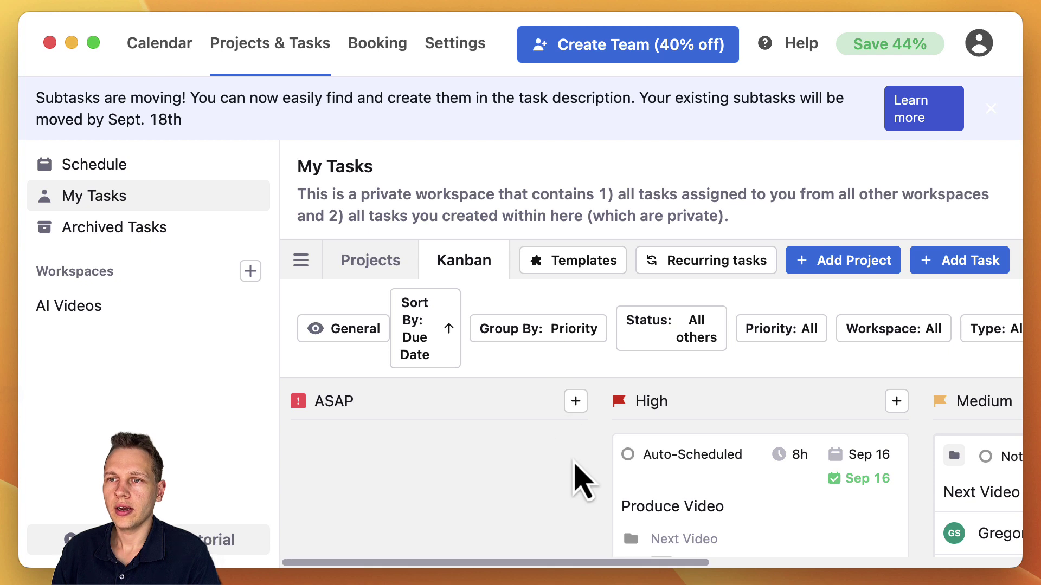
scroll(583, 479, right, 6)
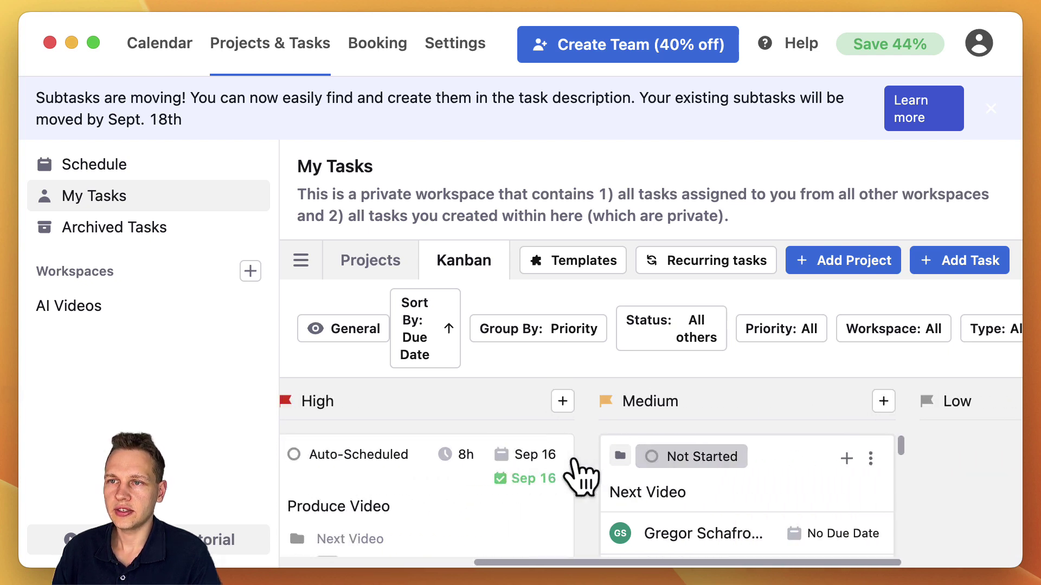
scroll(582, 480, down, 1)
scroll(523, 523, up, 2)
scroll(697, 515, down, 1)
scroll(696, 515, down, 10)
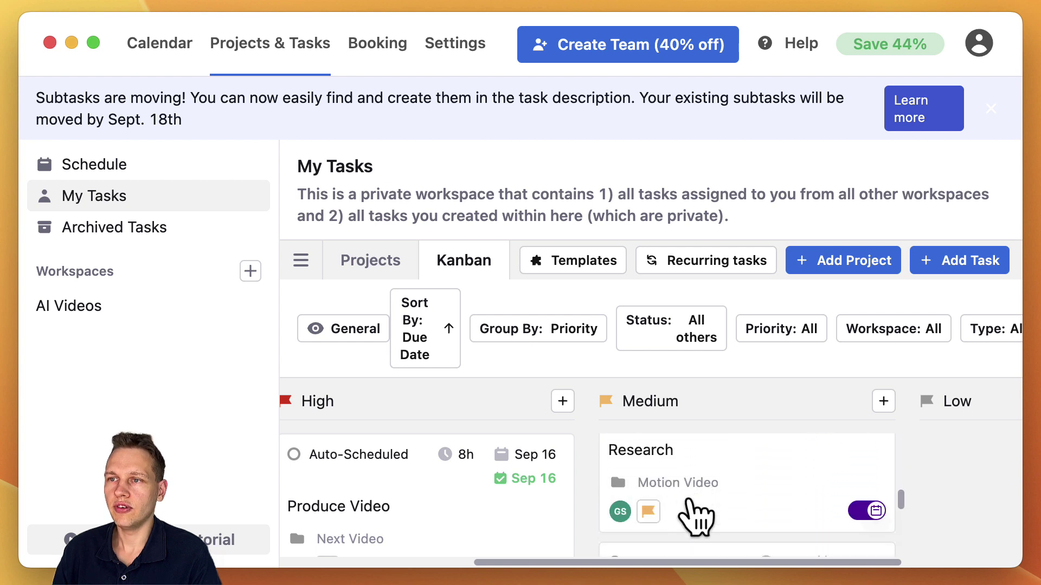
scroll(697, 518, down, 5)
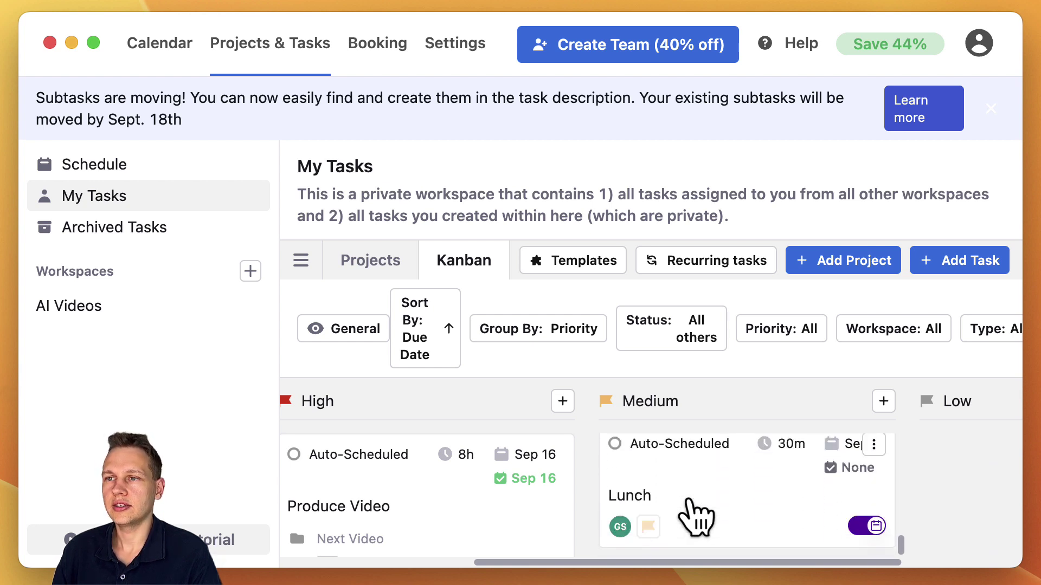
- Move the Next Video project card on the Kanban board from Medium to Low priority
scroll(742, 532, up, 8)
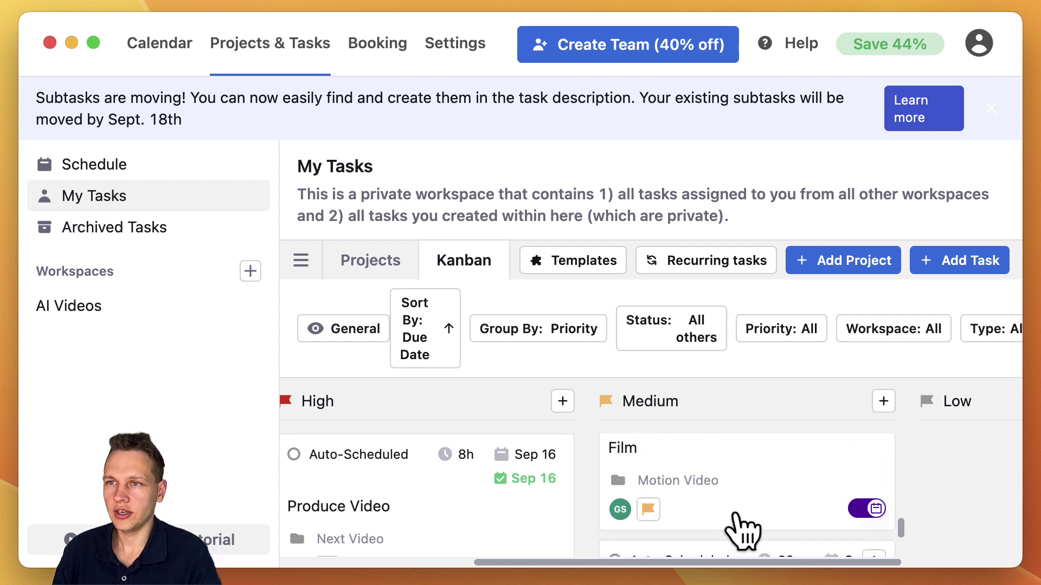
scroll(743, 532, up, 3)
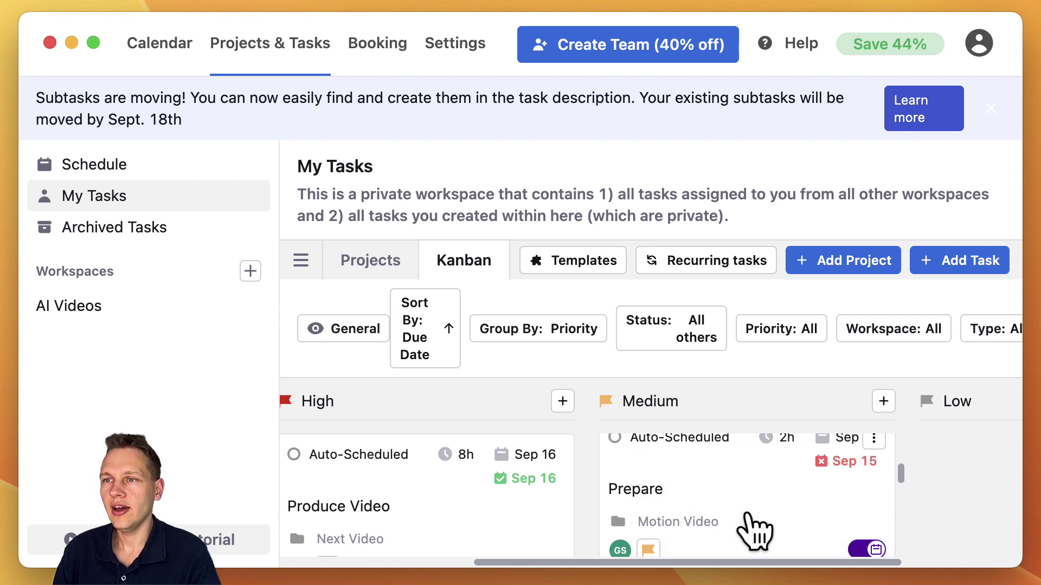
scroll(751, 537, up, 3)
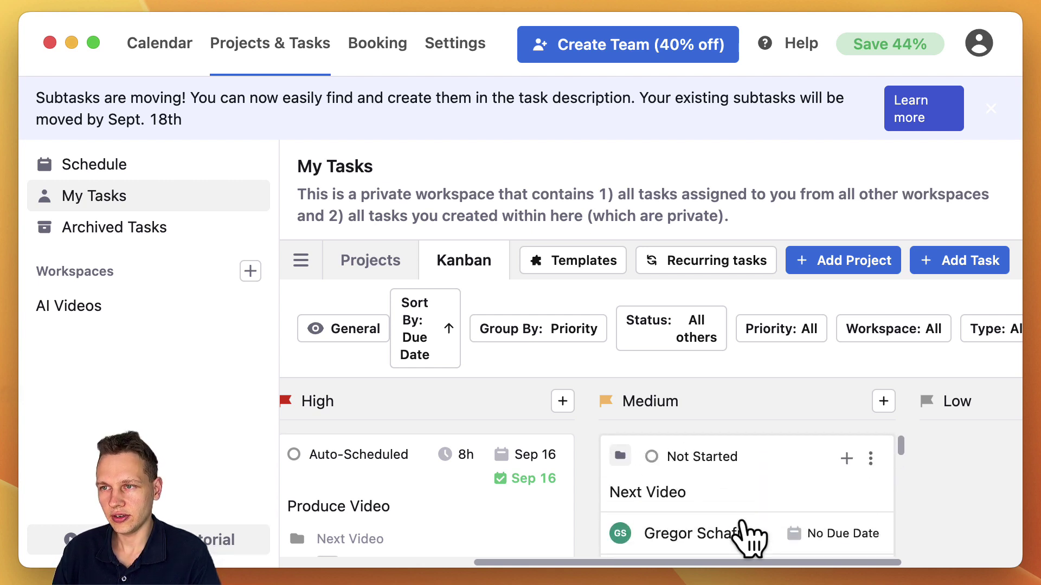
scroll(814, 504, right, 4)
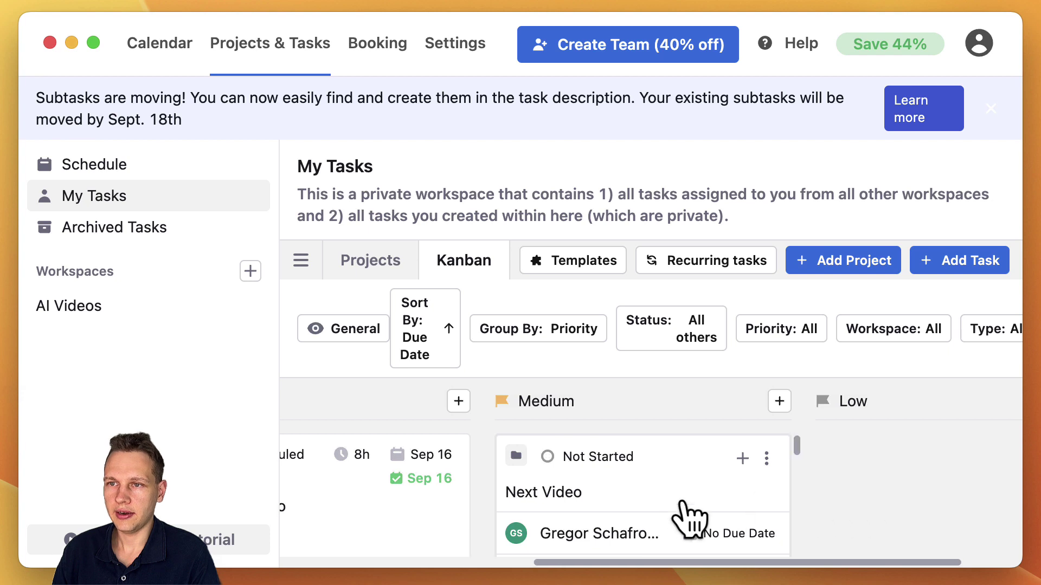
drag(656, 485, 849, 488)
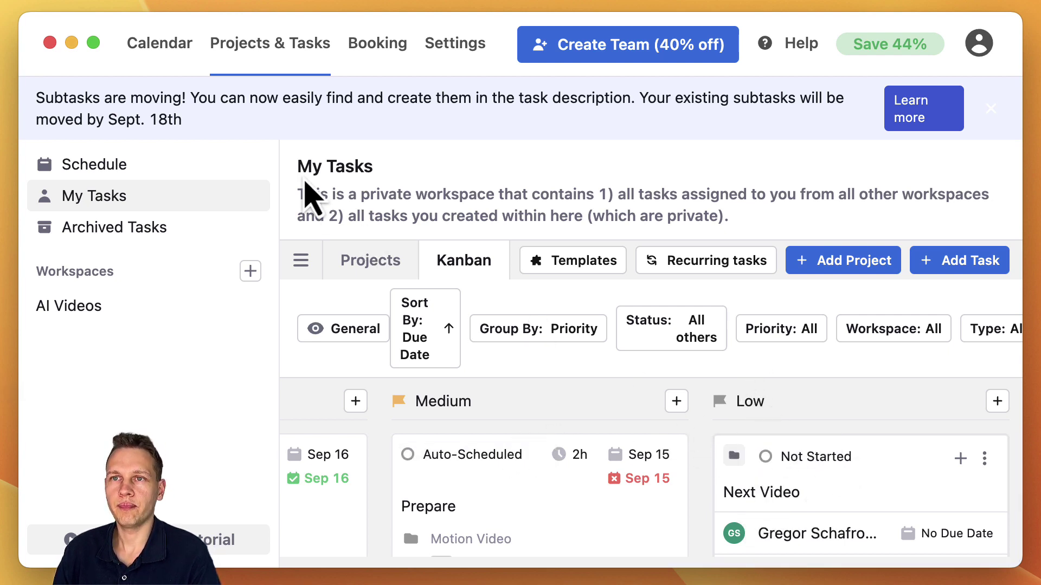
- Switch My Tasks back to the Projects view and review the tasks under Motion Video and Next Video
click(370, 264)
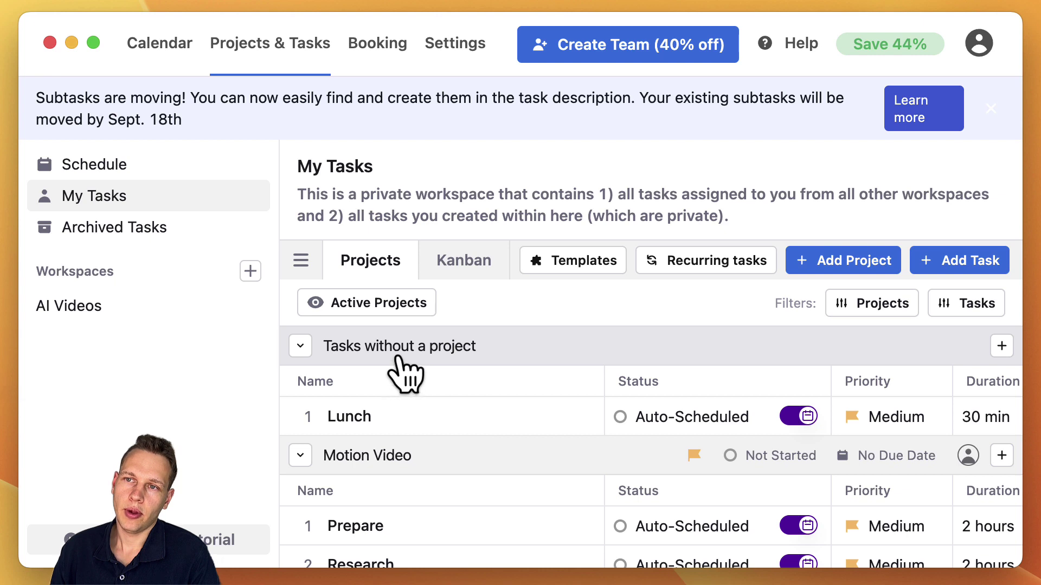
scroll(404, 464, down, 3)
scroll(390, 471, down, 5)
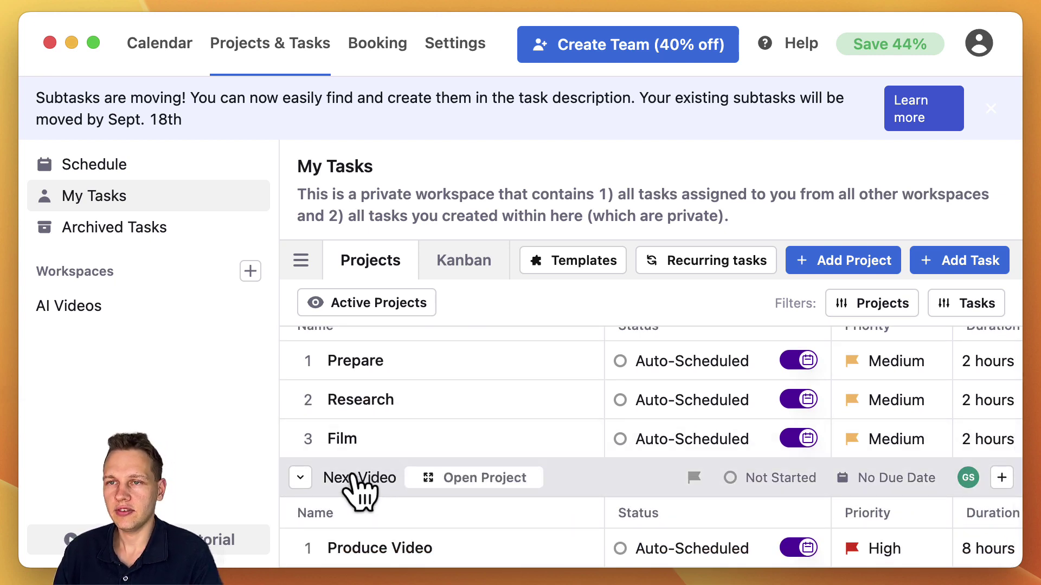
scroll(599, 407, up, 3)
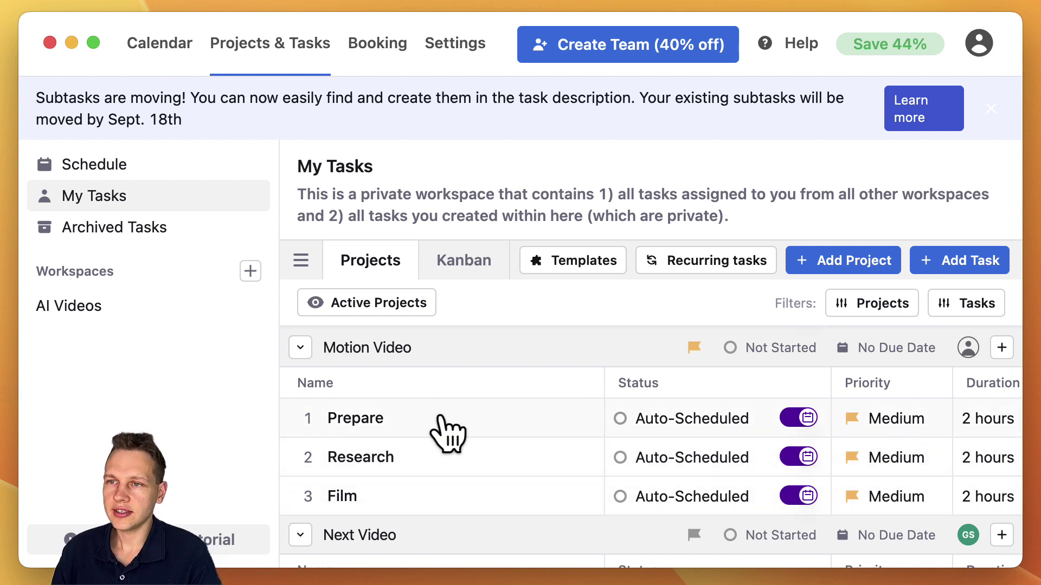
scroll(458, 515, down, 3)
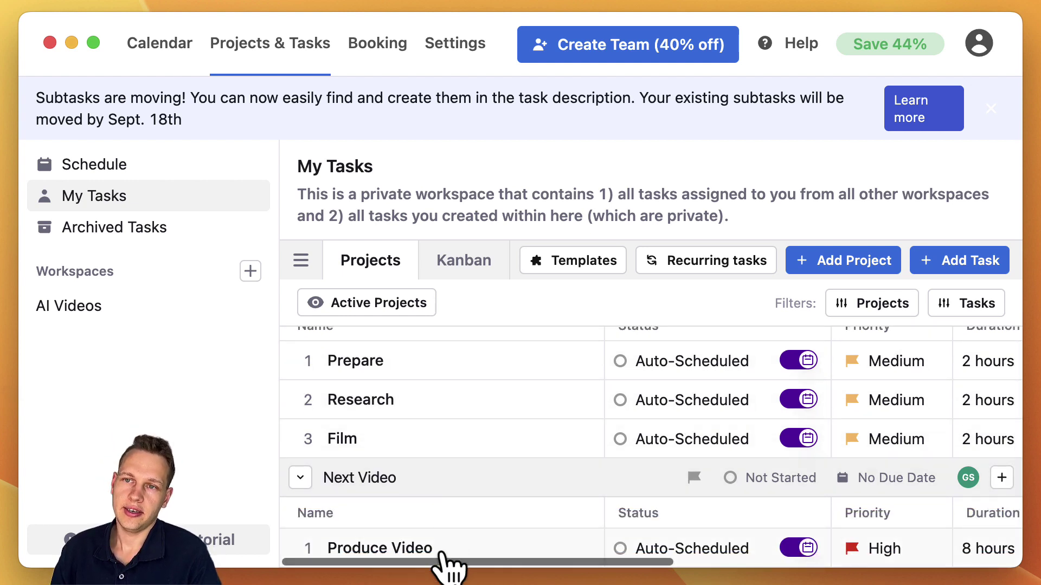
- Open the Produce Video task, examine its scheduling settings and subtasks, and close it
click(404, 549)
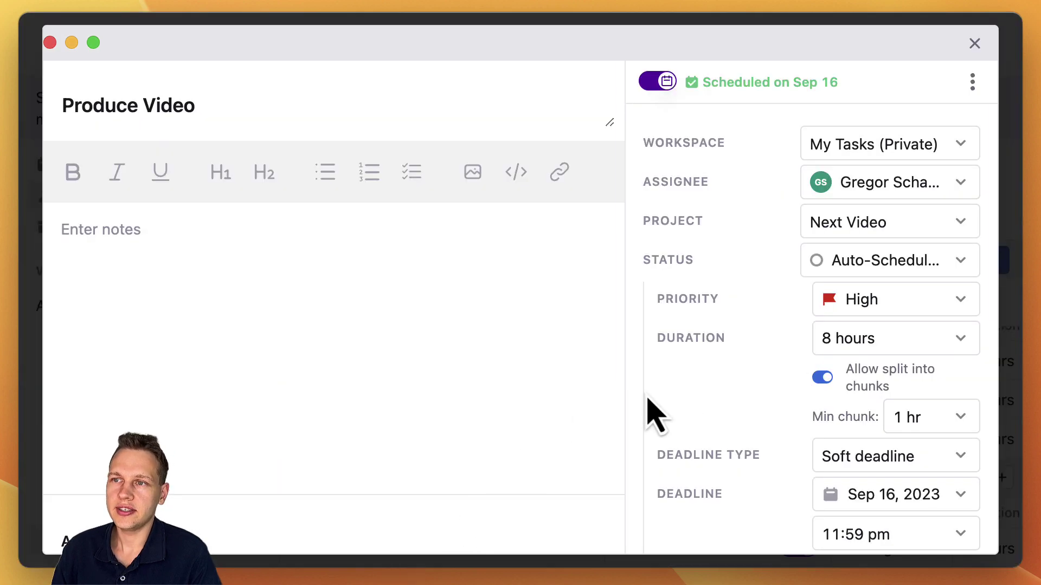
scroll(713, 422, down, 10)
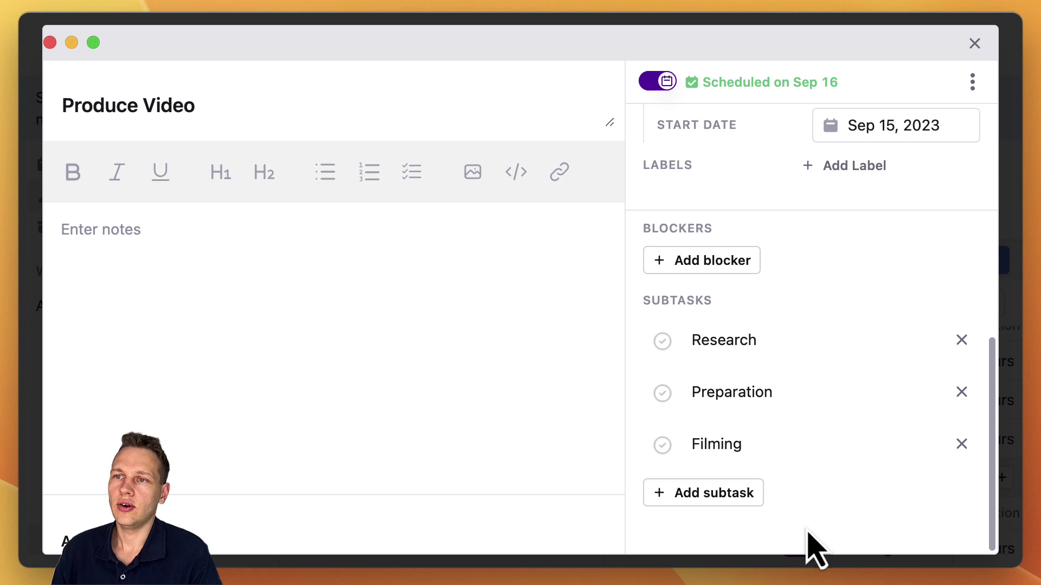
click(974, 43)
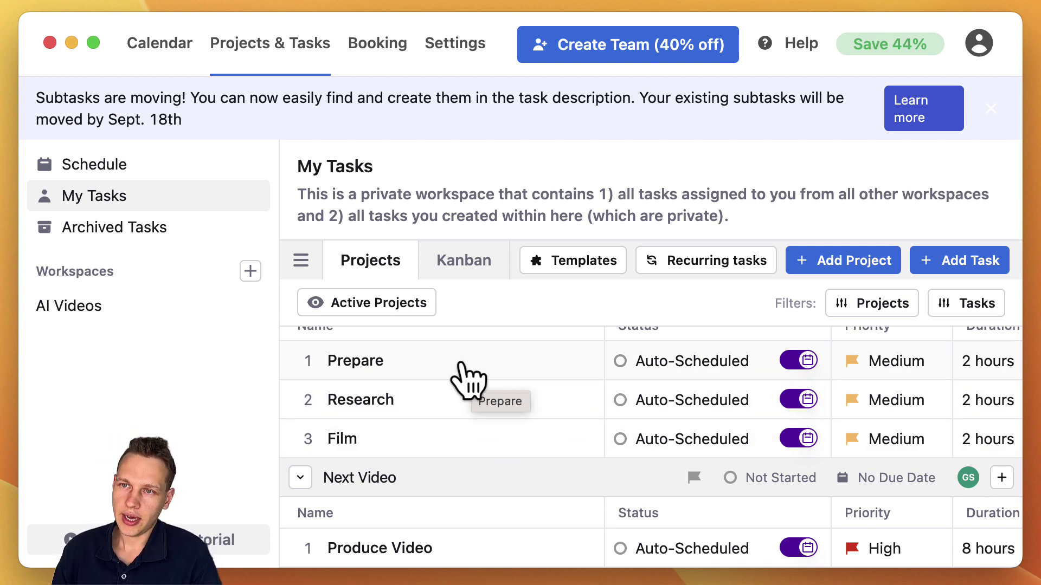
- Examine the duration, deadline, scheduled date, blocker and assignee columns for the tasks in the My Tasks project list
scroll(867, 374, right, 5)
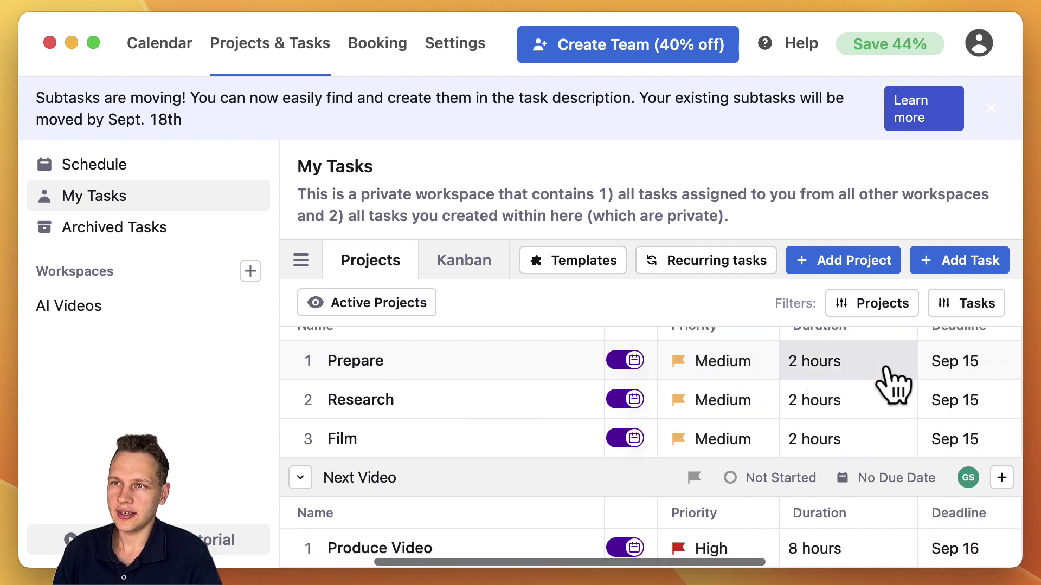
scroll(871, 379, right, 3)
scroll(836, 383, up, 2)
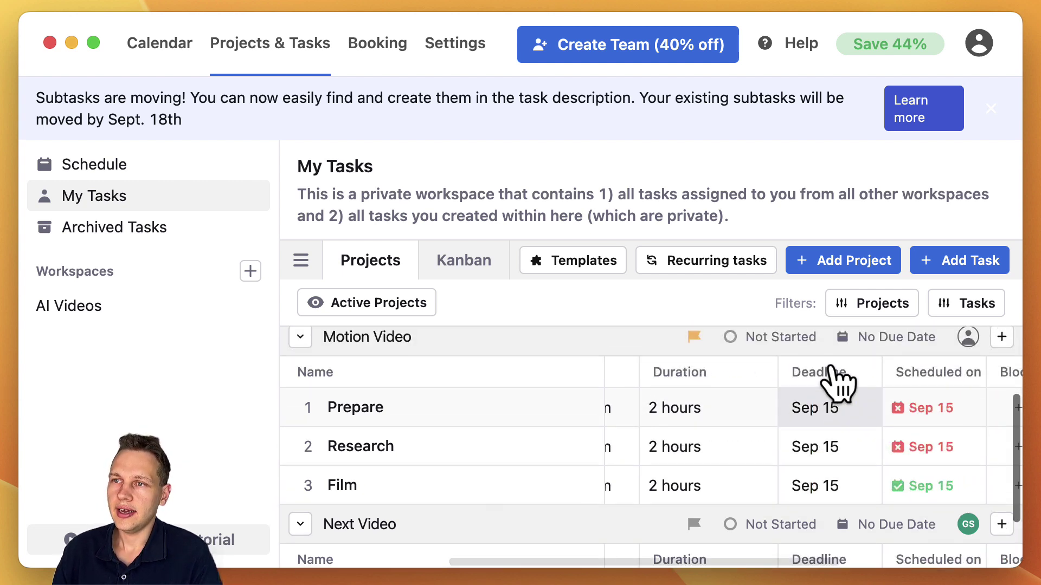
scroll(842, 423, right, 2)
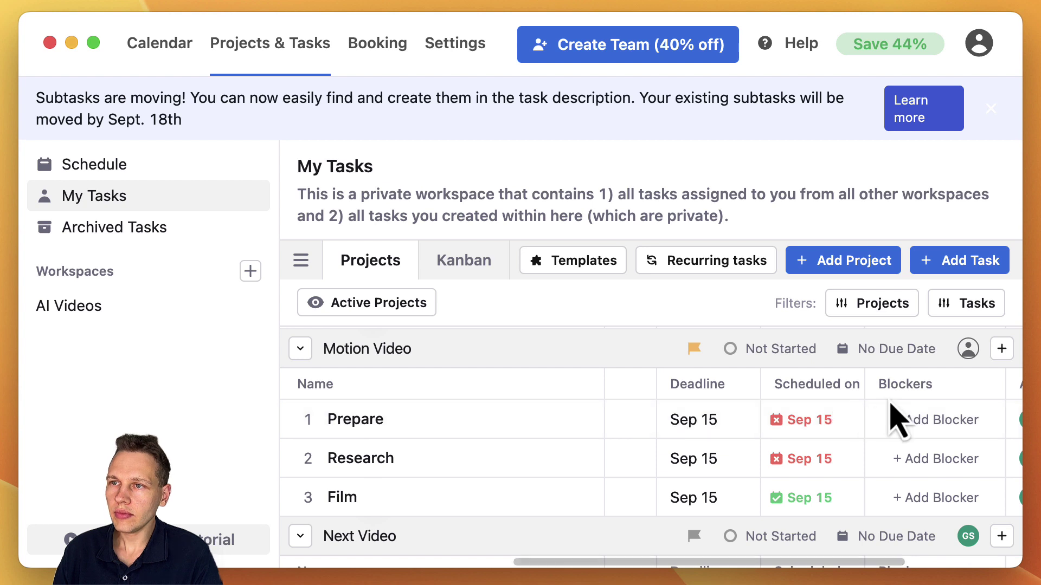
scroll(891, 447, right, 2)
scroll(753, 455, right, 3)
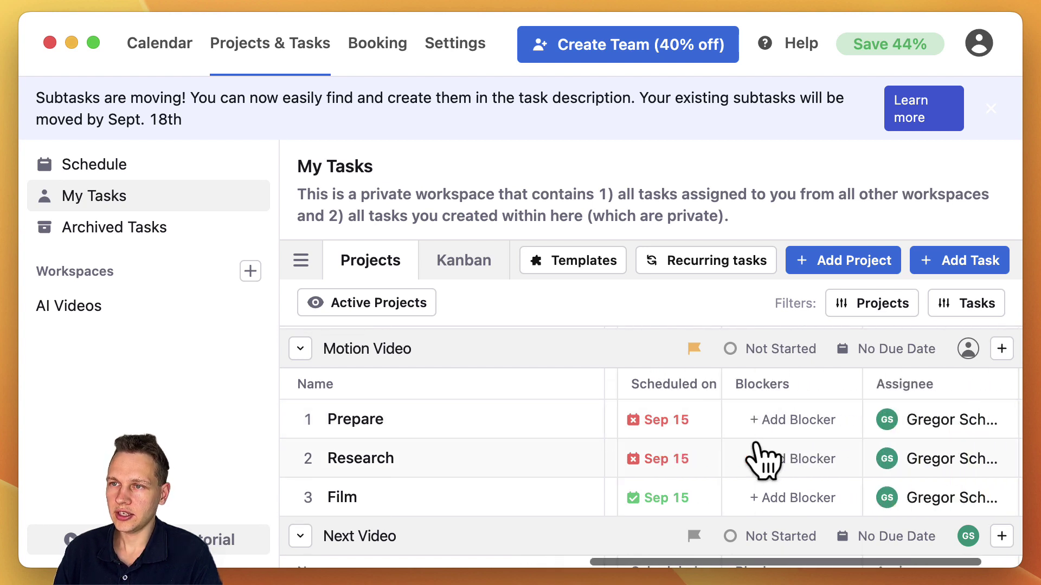
scroll(806, 458, left, 8)
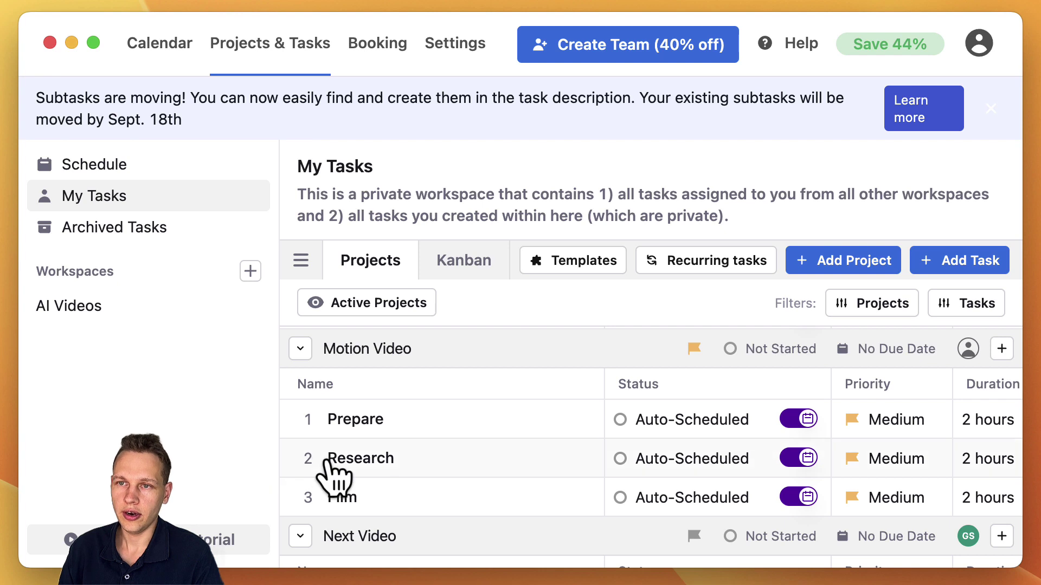
scroll(335, 477, down, 2)
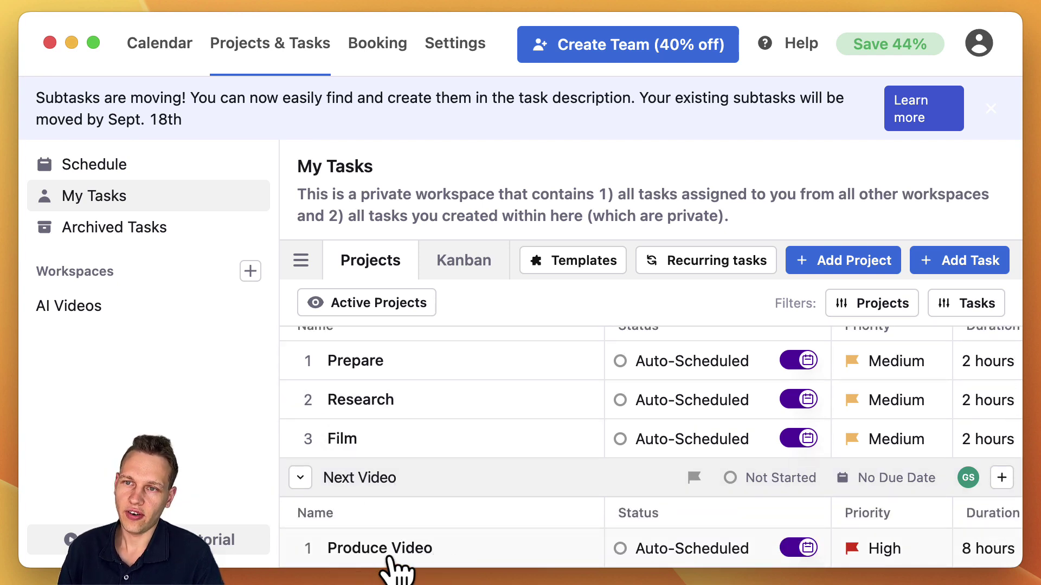
- Open the calendar week view and examine how the Produce Video task is split into time blocks on Sat 16
click(160, 64)
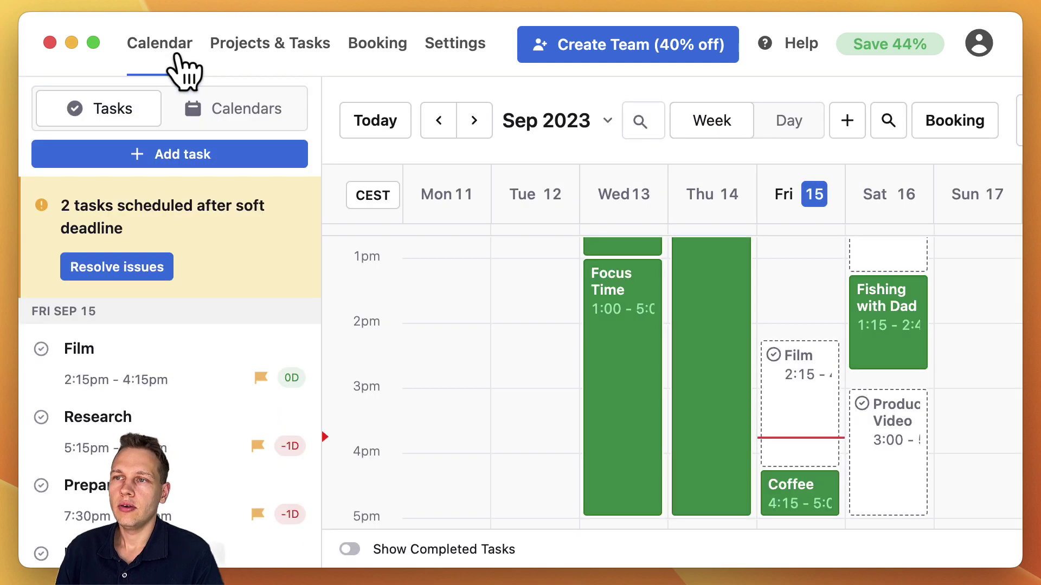
scroll(867, 358, up, 3)
scroll(867, 364, up, 8)
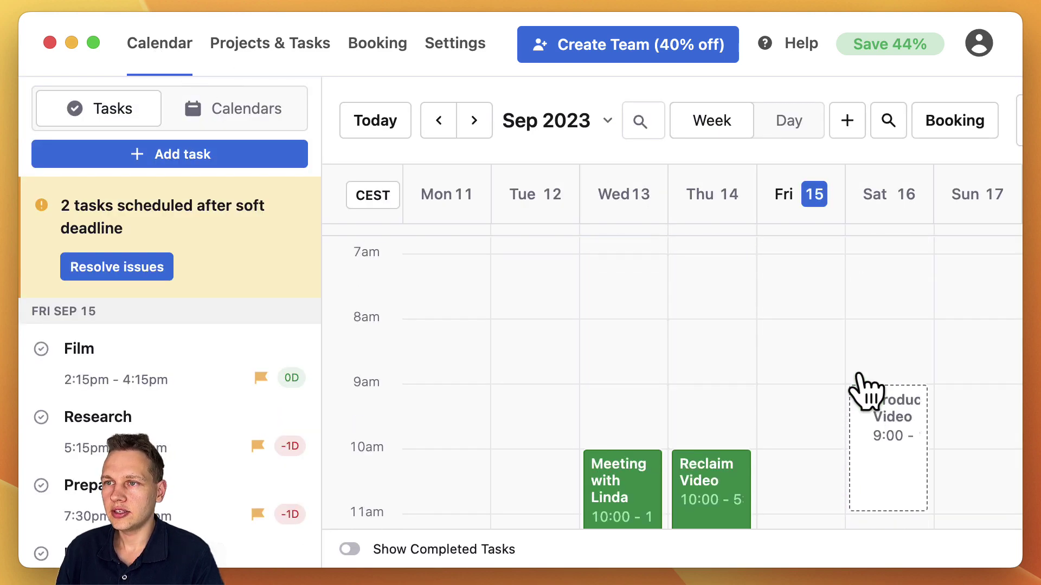
scroll(929, 407, down, 1)
scroll(973, 446, down, 1)
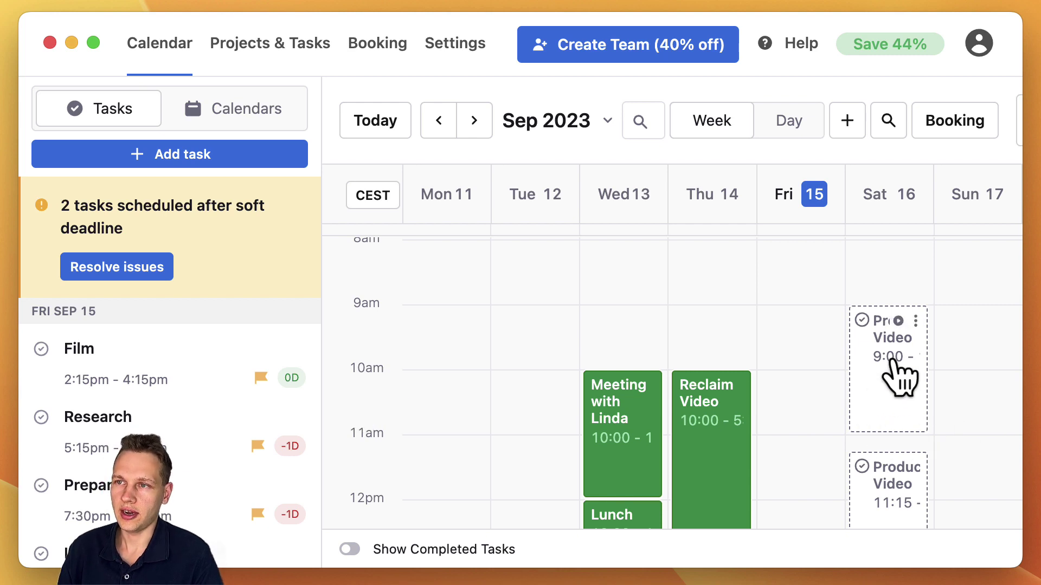
scroll(883, 400, down, 2)
mouse_move(891, 443)
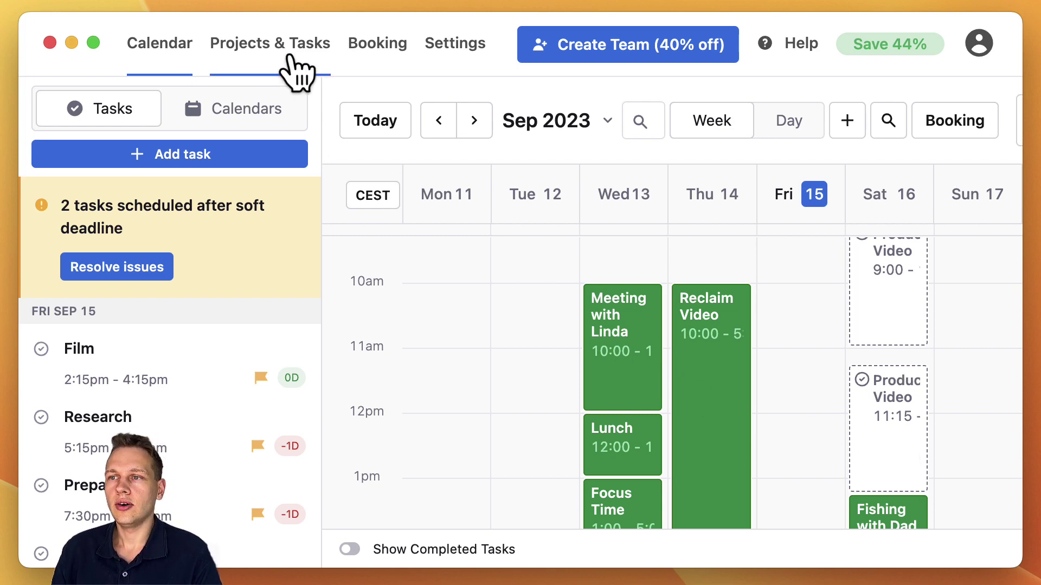
- Return to Projects & Tasks and review the task list from Next Video back up to the tasks without a project
click(291, 57)
scroll(606, 451, down, 2)
scroll(606, 455, down, 6)
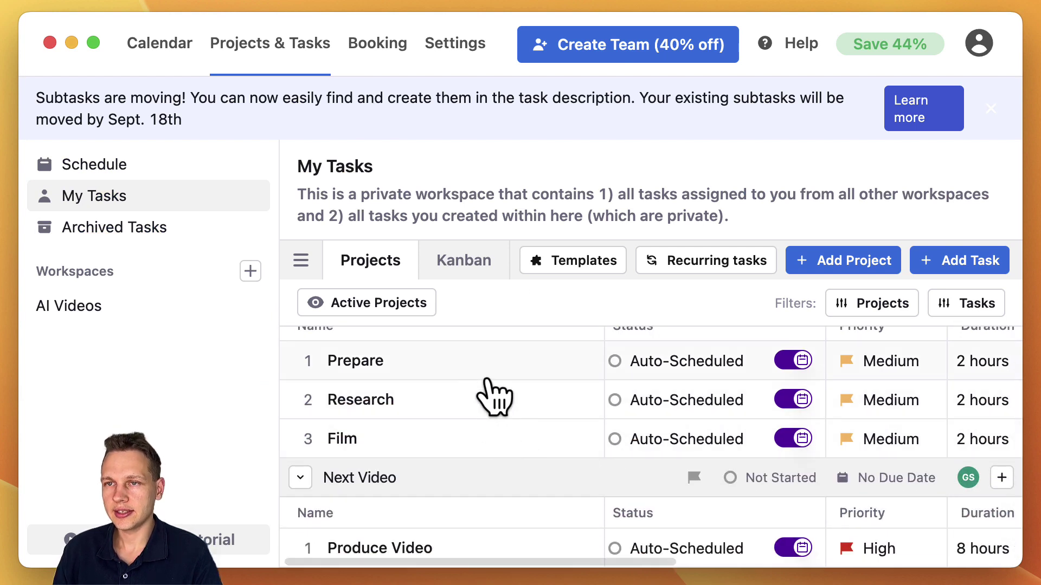
scroll(493, 400, up, 2)
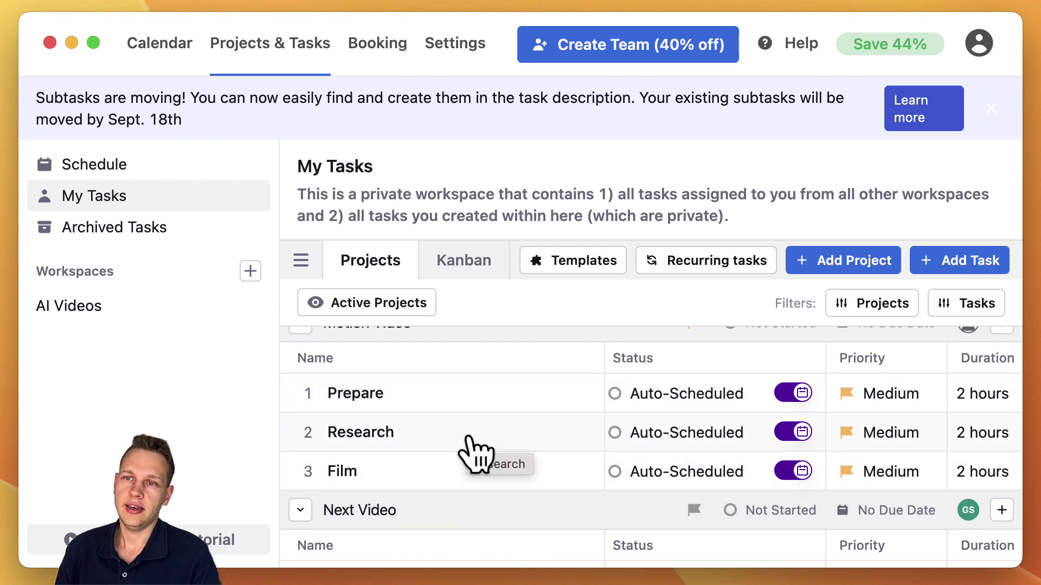
scroll(472, 450, up, 5)
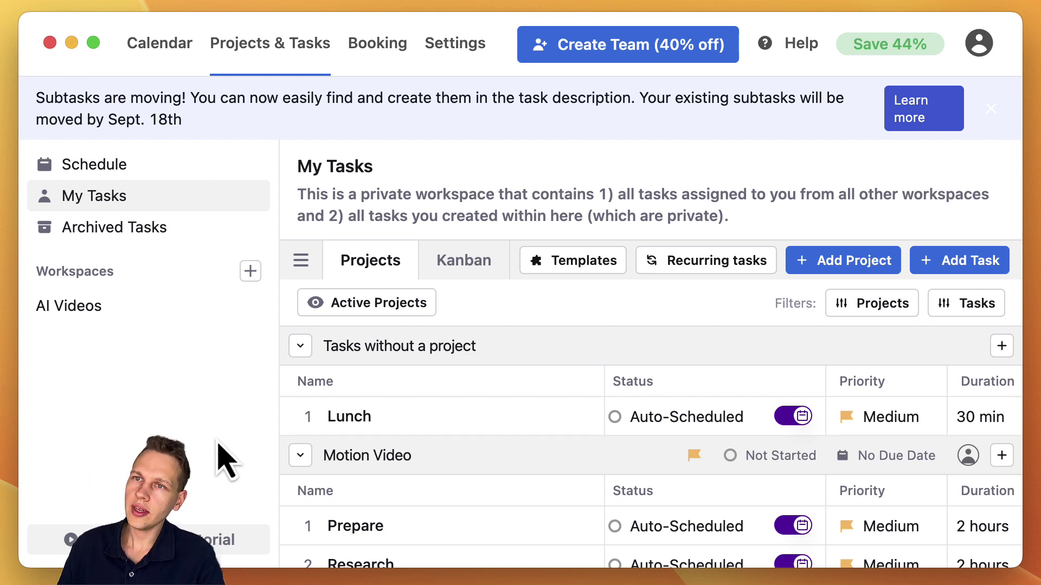
- In the calendar, move the Research task on Fri 15 to start at 6:00 pm, accepting its conversion to a fixed-time task
click(184, 43)
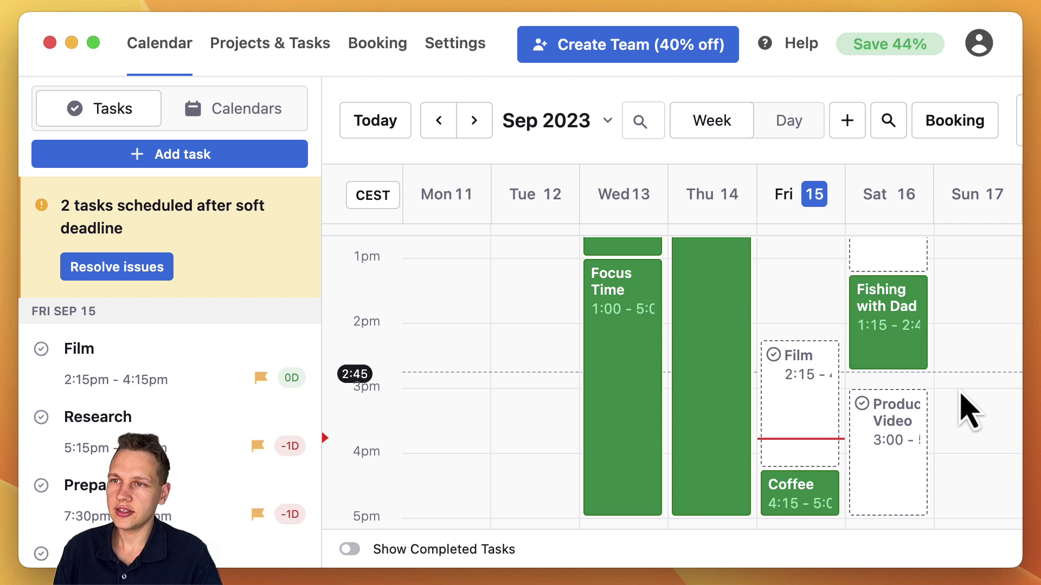
scroll(962, 387, down, 3)
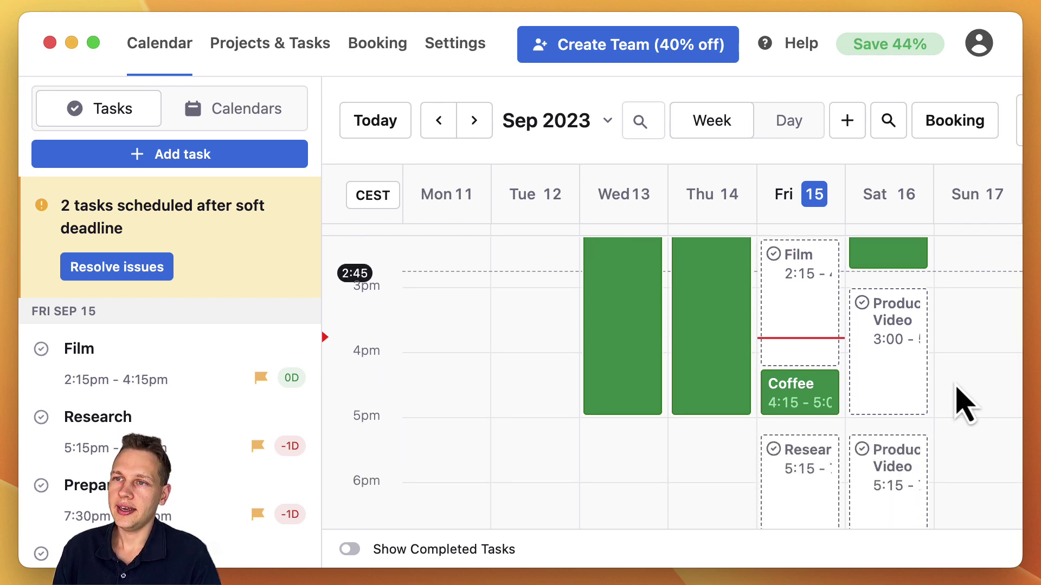
scroll(963, 406, down, 6)
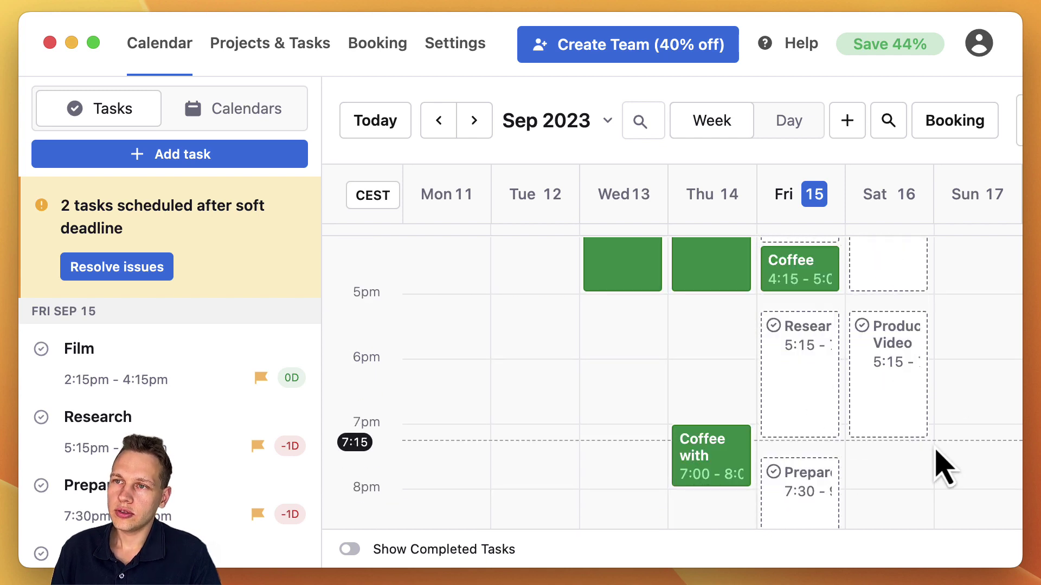
mouse_move(791, 362)
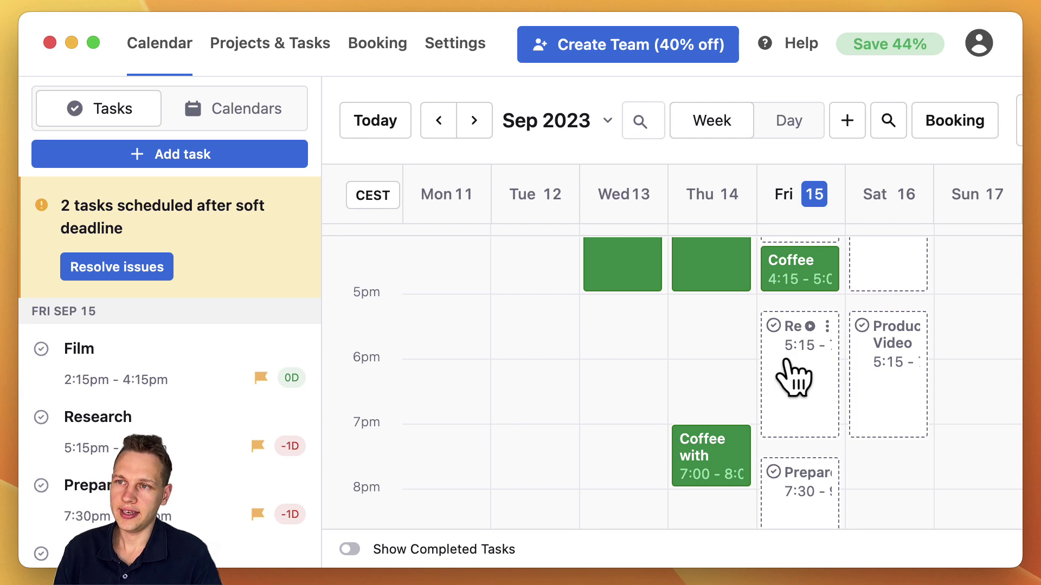
drag(789, 363, 786, 411)
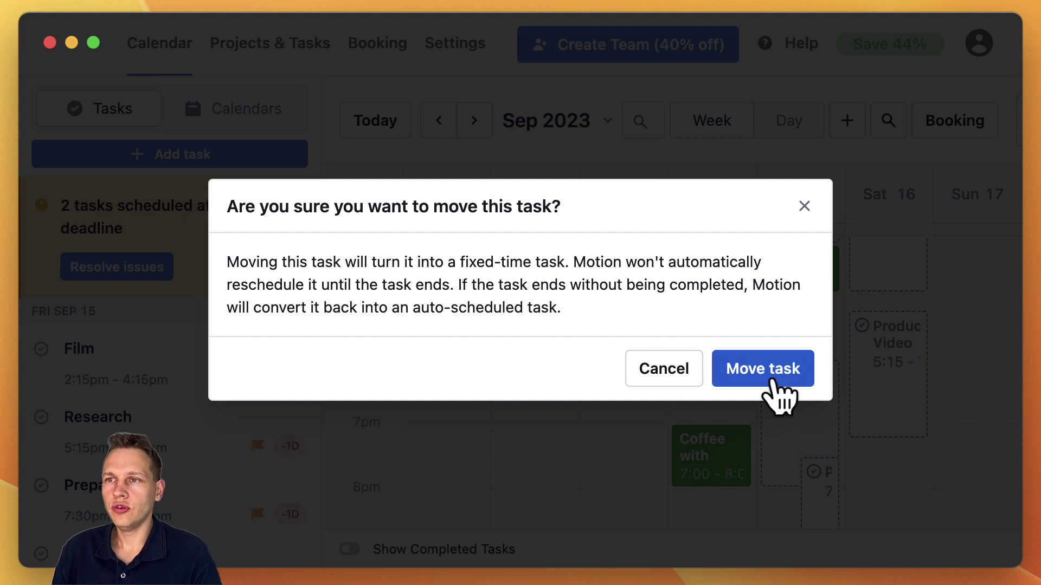
click(716, 380)
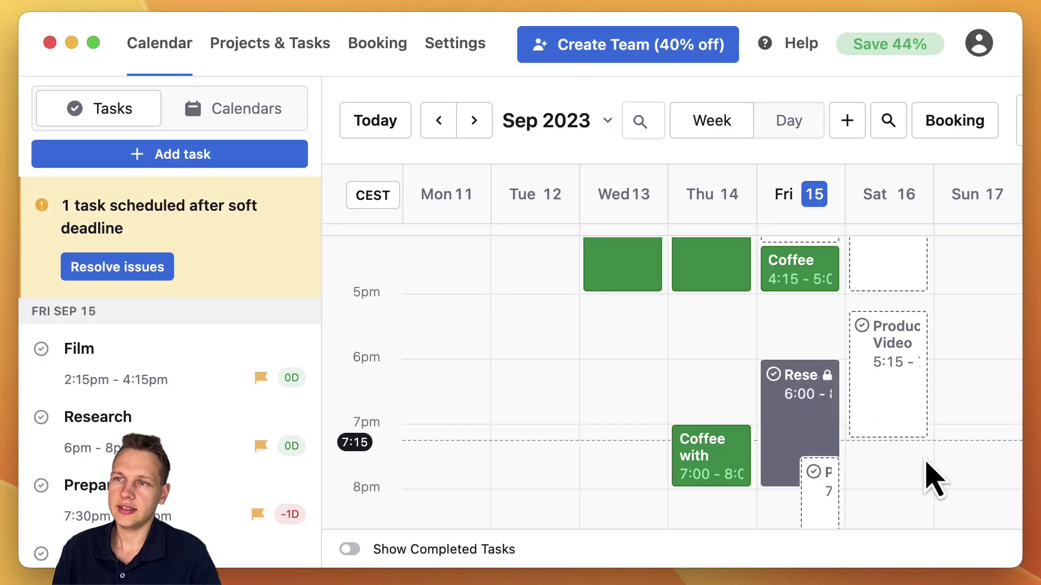
- Open the Research task's details and save them with the task returned to automatic scheduling
mouse_move(832, 407)
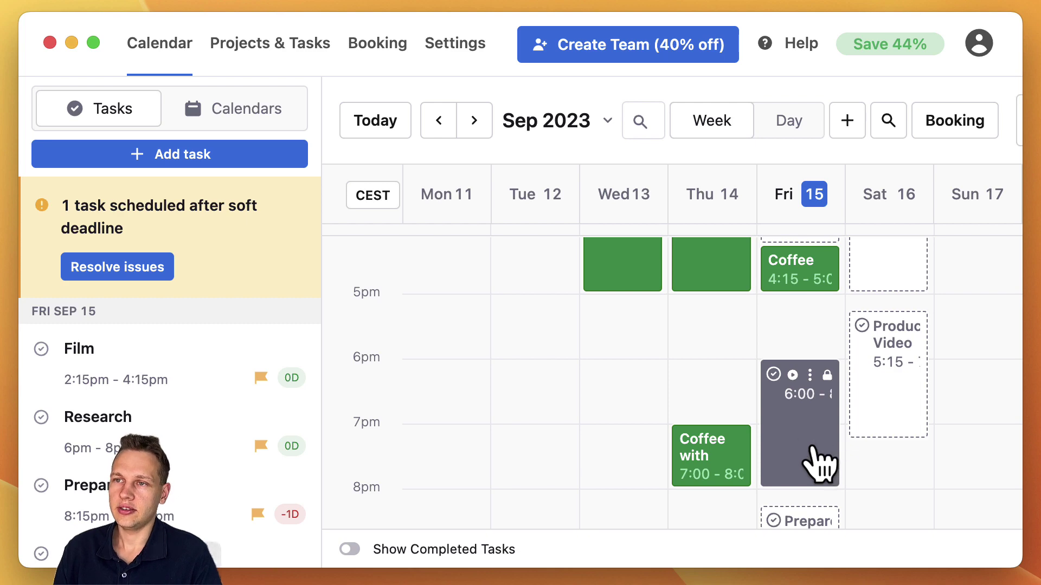
click(820, 464)
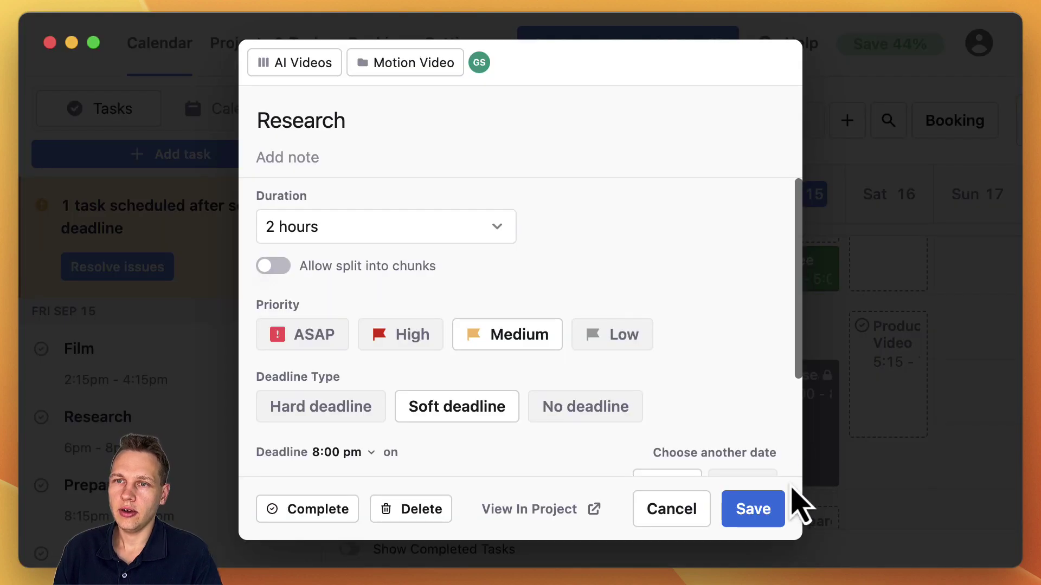
click(751, 520)
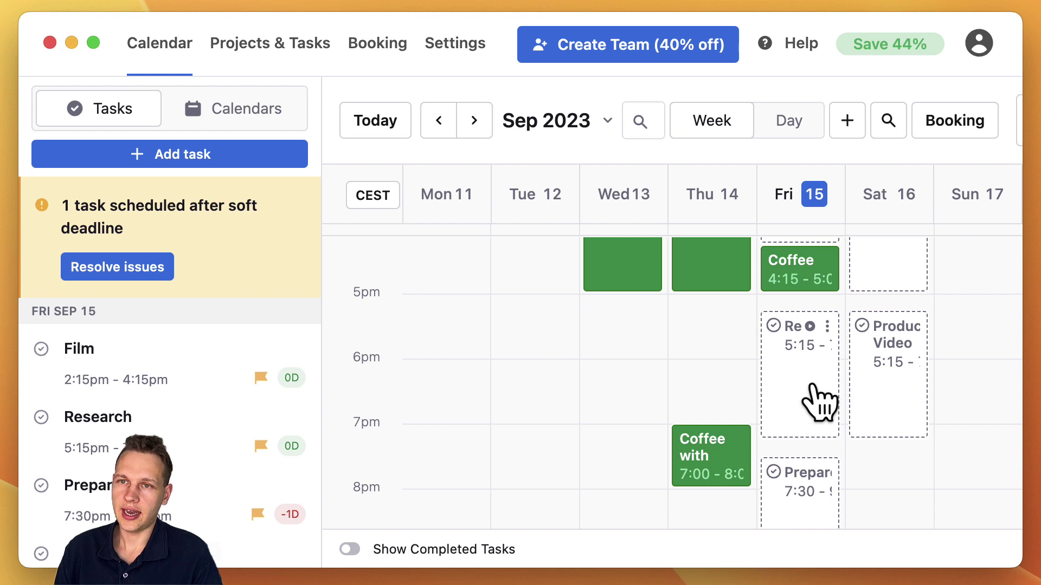
- Look over the rest of the week's calendar, then open the Booking section and copy the link for Booking page 1
scroll(813, 388, up, 15)
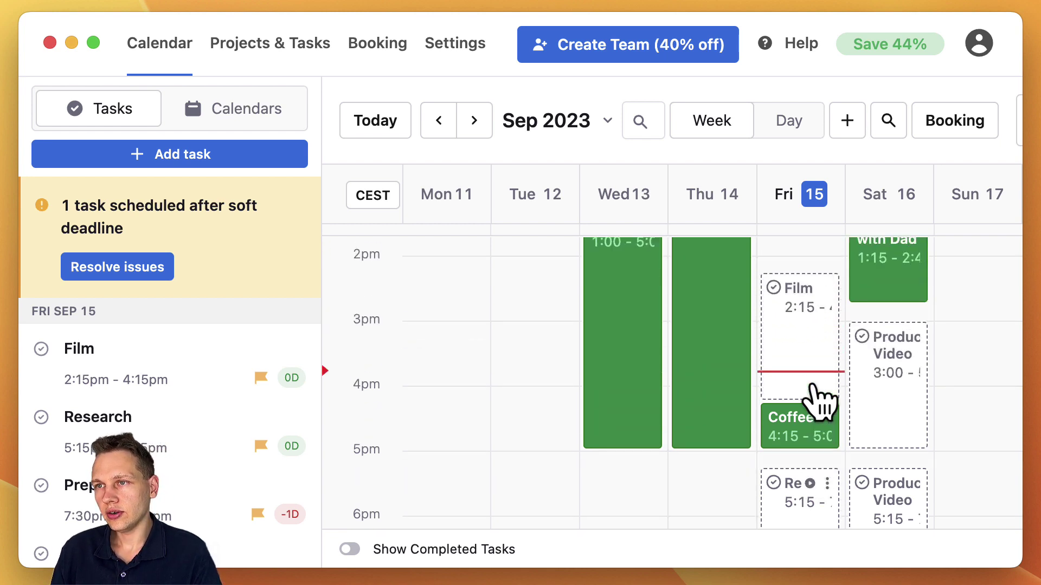
scroll(819, 406, down, 3)
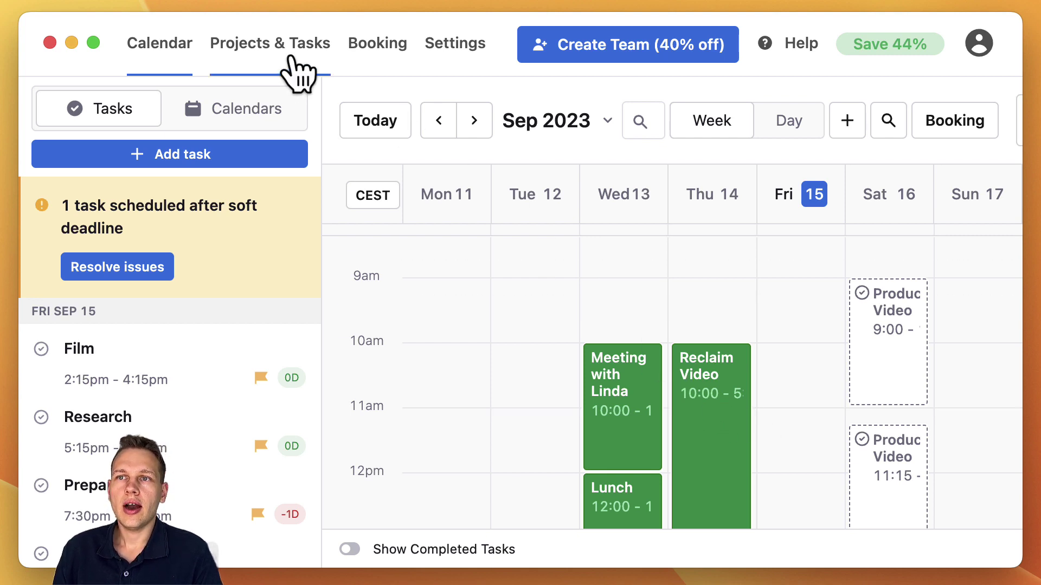
click(388, 55)
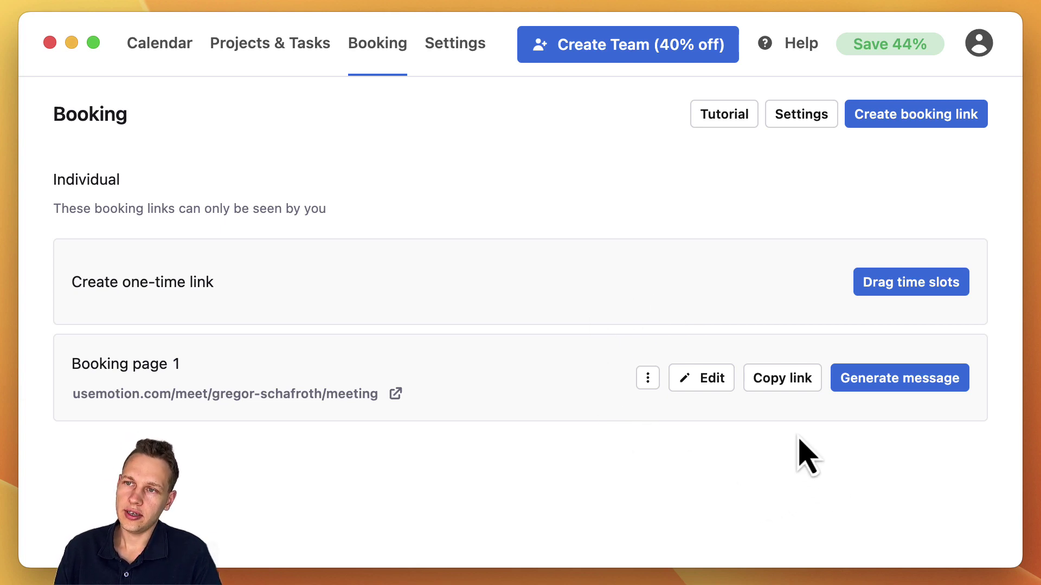
click(773, 382)
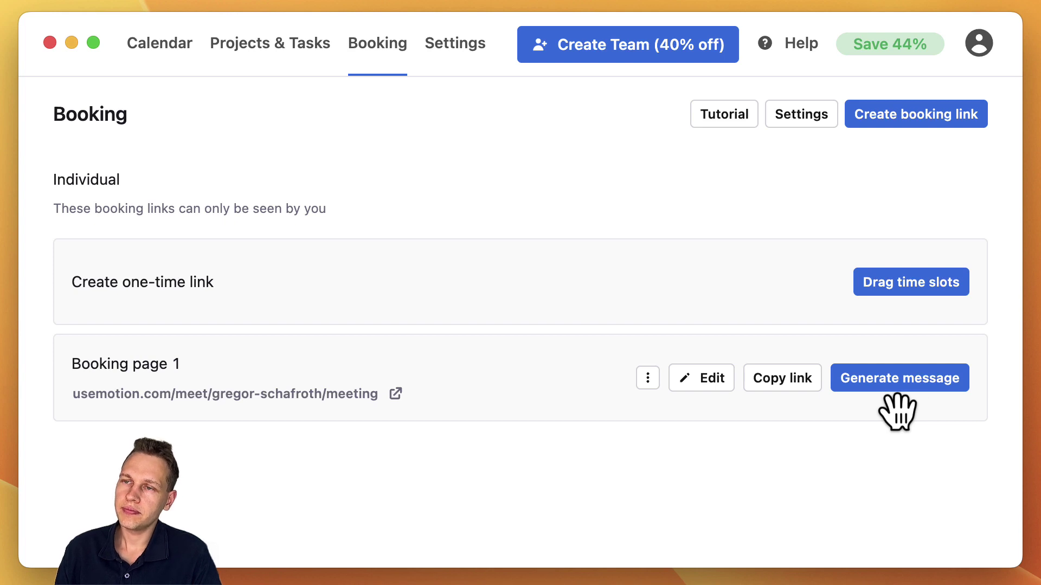
- Start generating a message for Booking page 1 and fill in the invitee's first name and e-mail
click(878, 382)
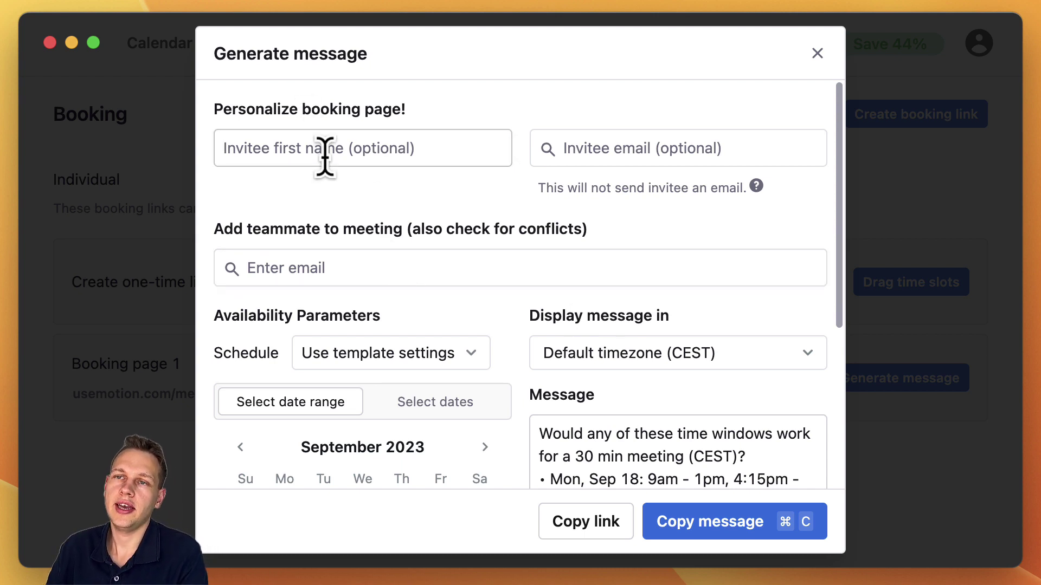
text(Gregor)
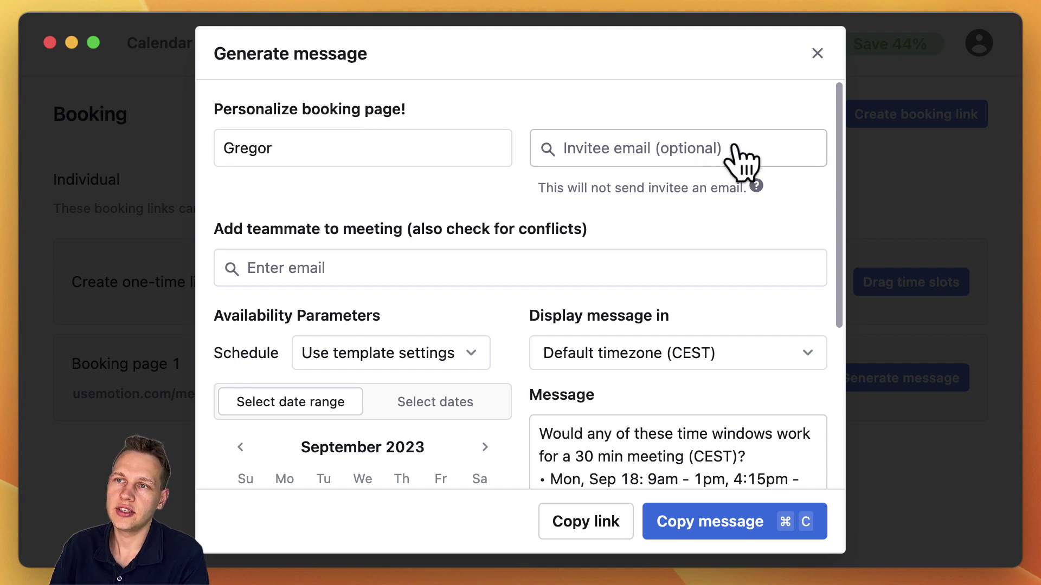
click(719, 154)
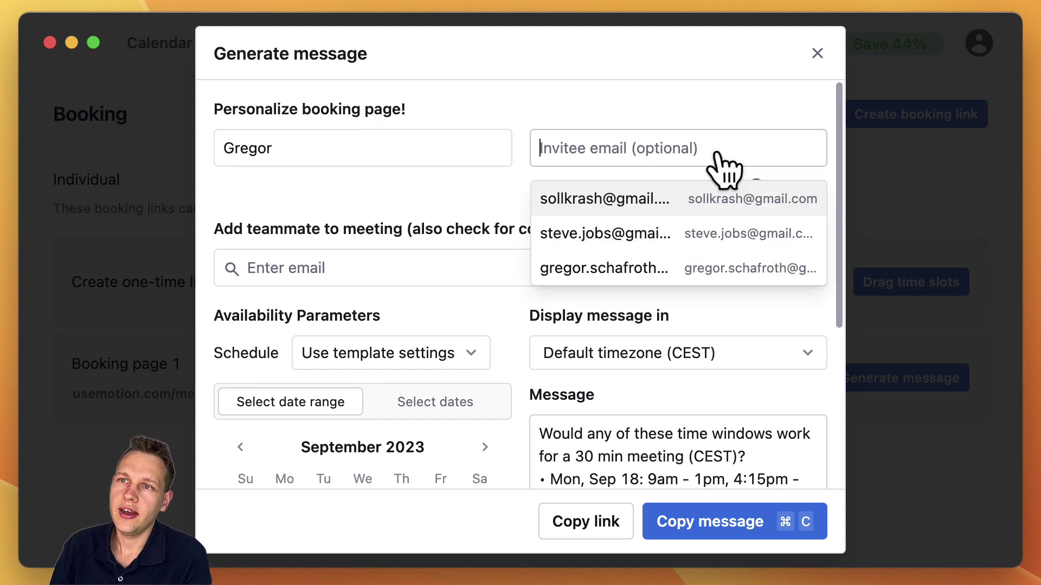
click(664, 238)
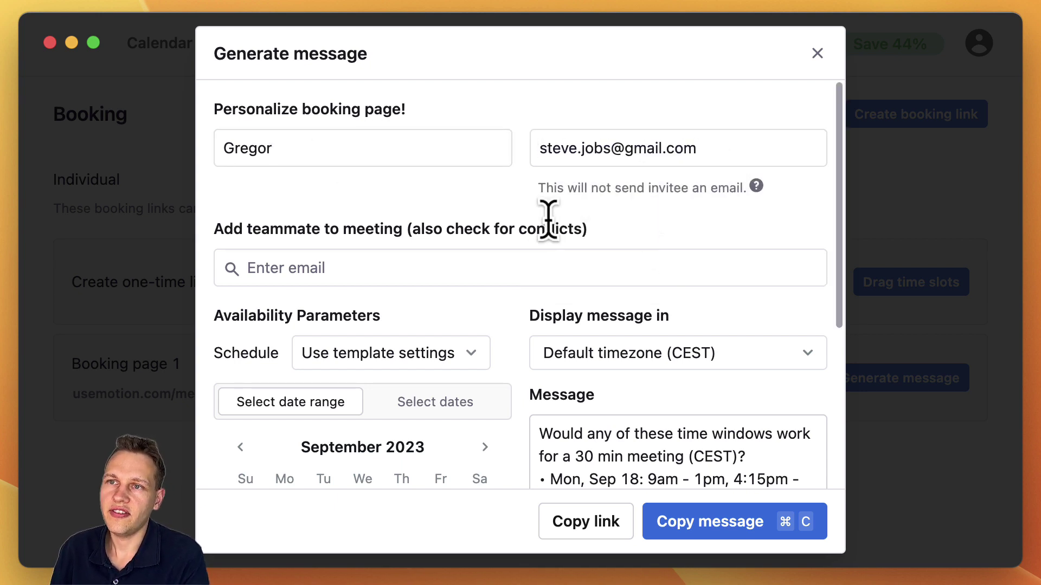
- Review the date range and proposed meeting time windows, and copy the generated booking message
scroll(539, 225, down, 5)
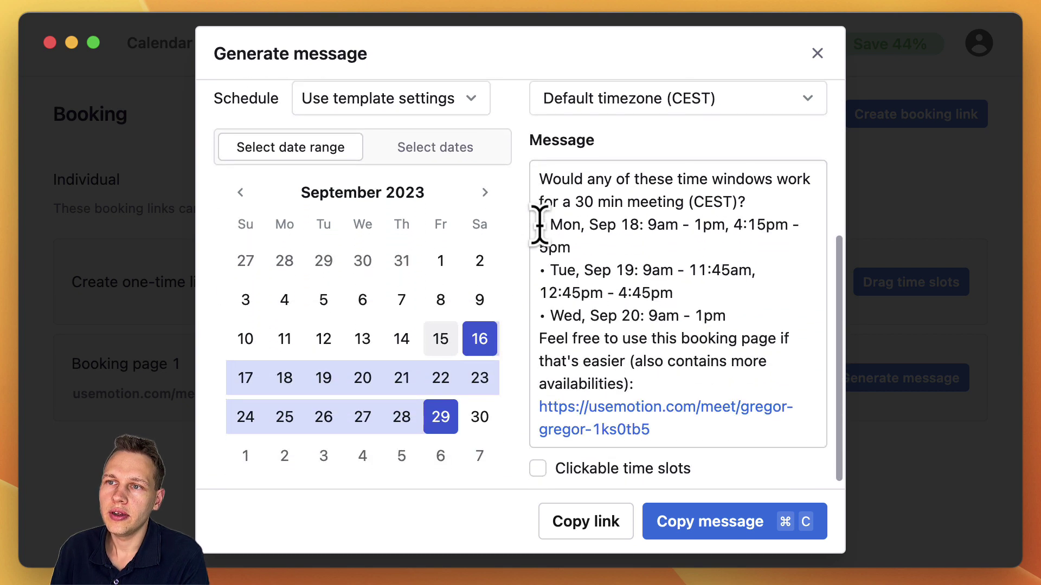
scroll(645, 287, up, 3)
scroll(648, 288, down, 2)
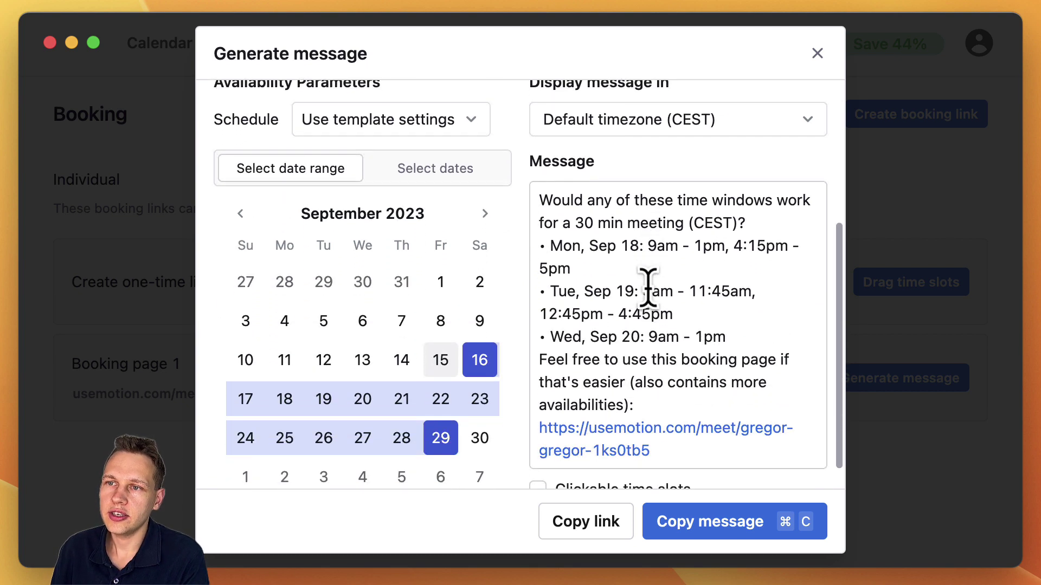
click(707, 535)
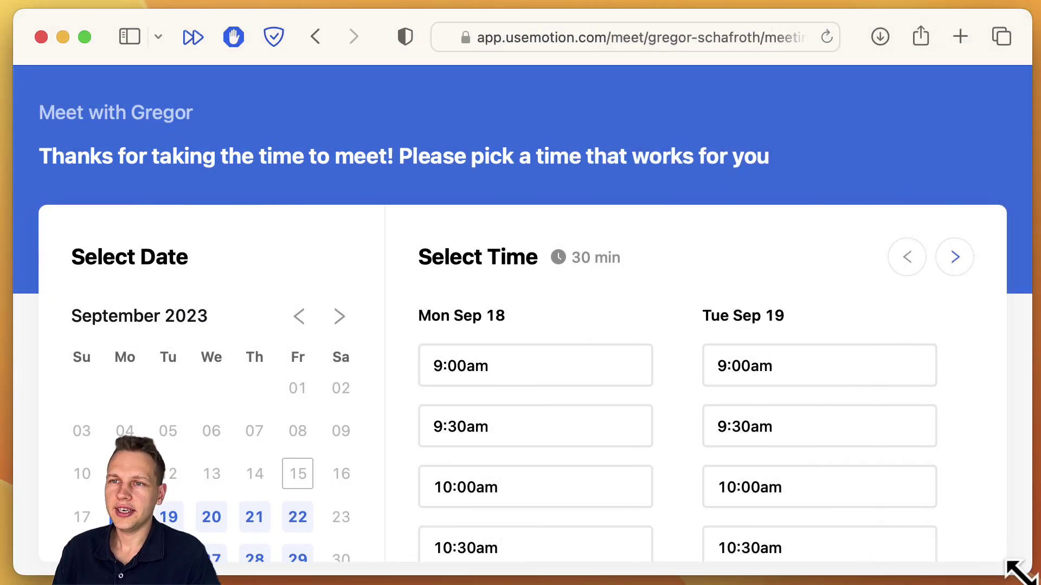
- On the public booking page in the browser, choose Wed Sep 20 at 10:00am and review the meeting request form
scroll(645, 341, down, 3)
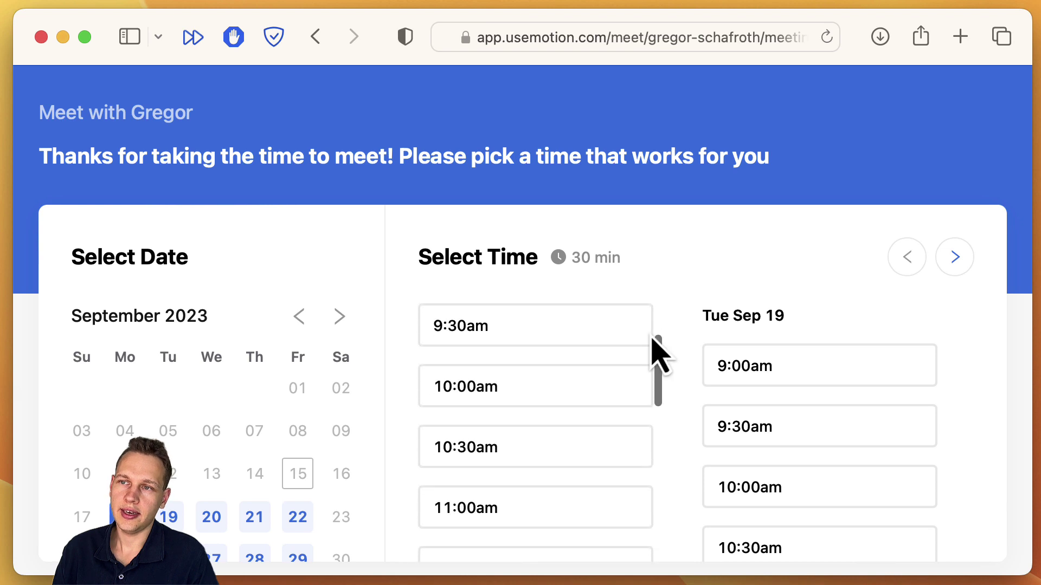
scroll(325, 456, down, 2)
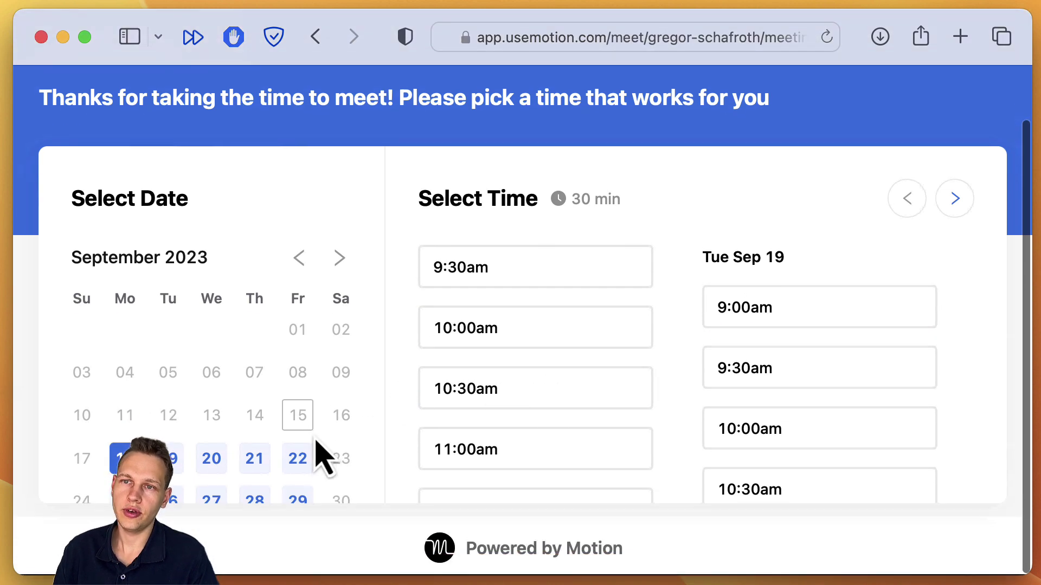
click(222, 467)
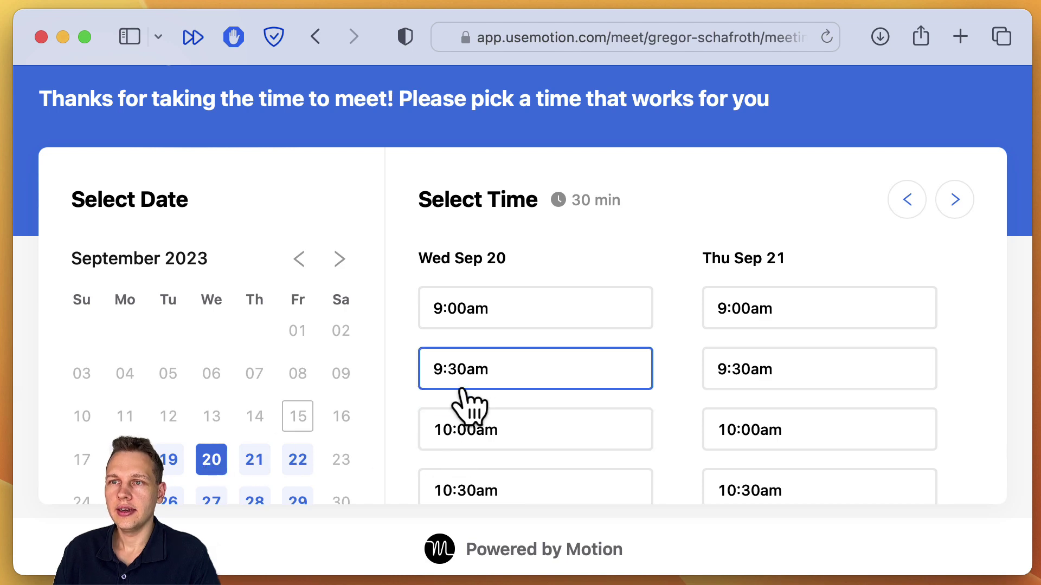
click(485, 431)
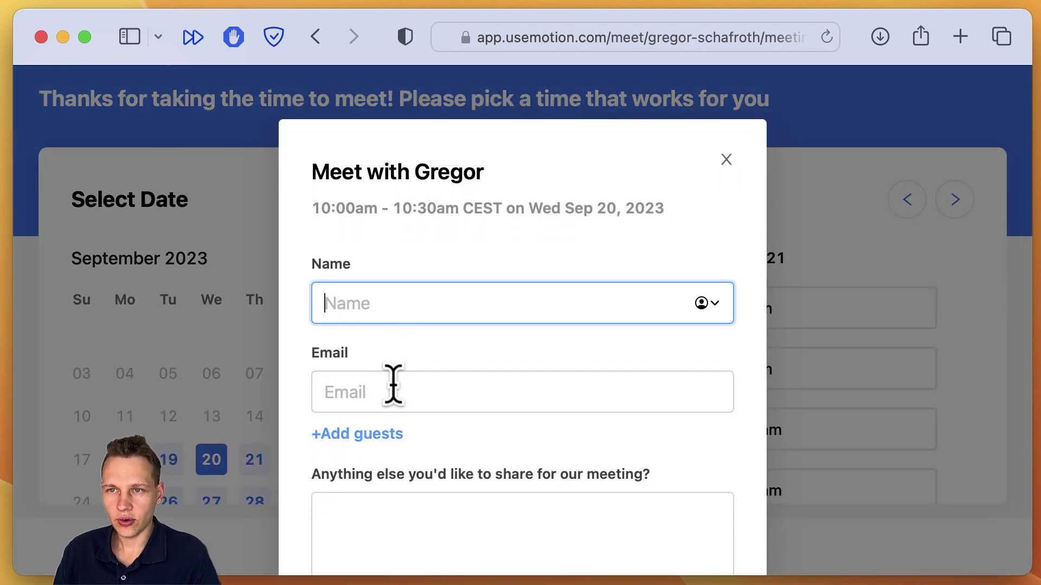
scroll(395, 469, down, 5)
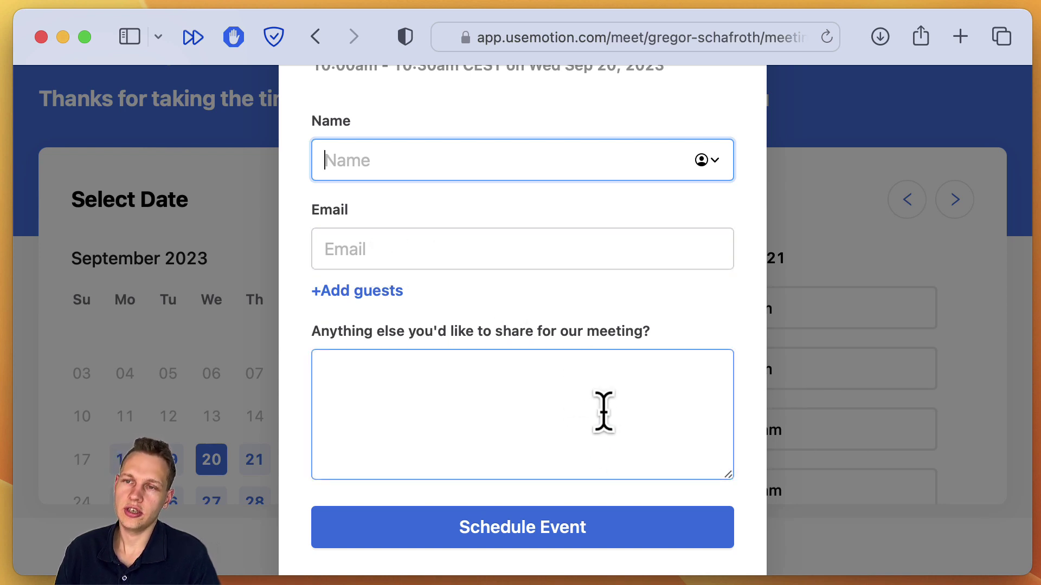
scroll(599, 393, up, 5)
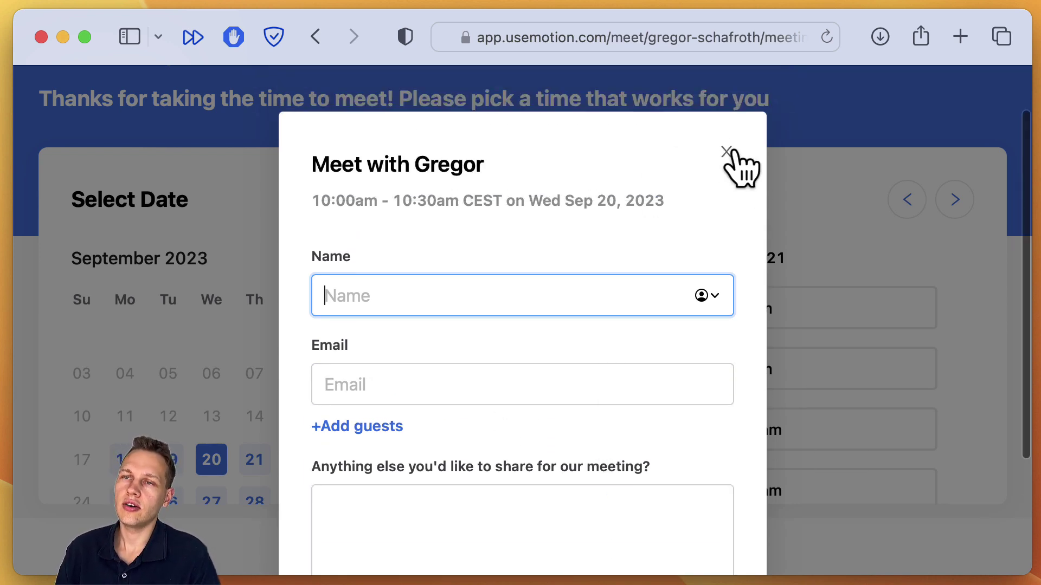